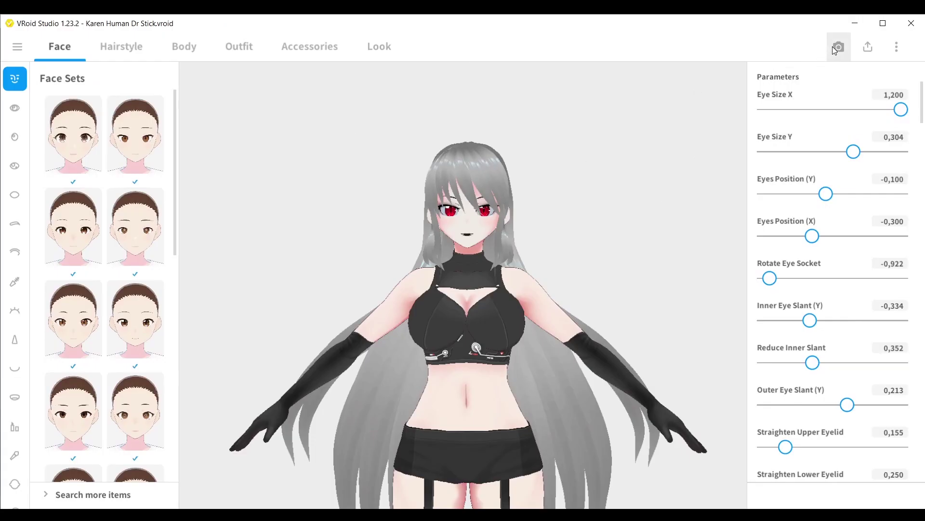
# Choose Export as VRM from VRoid Studio's export menu for the Karen avatar.
pyautogui.click(868, 46)
pyautogui.click(836, 59)
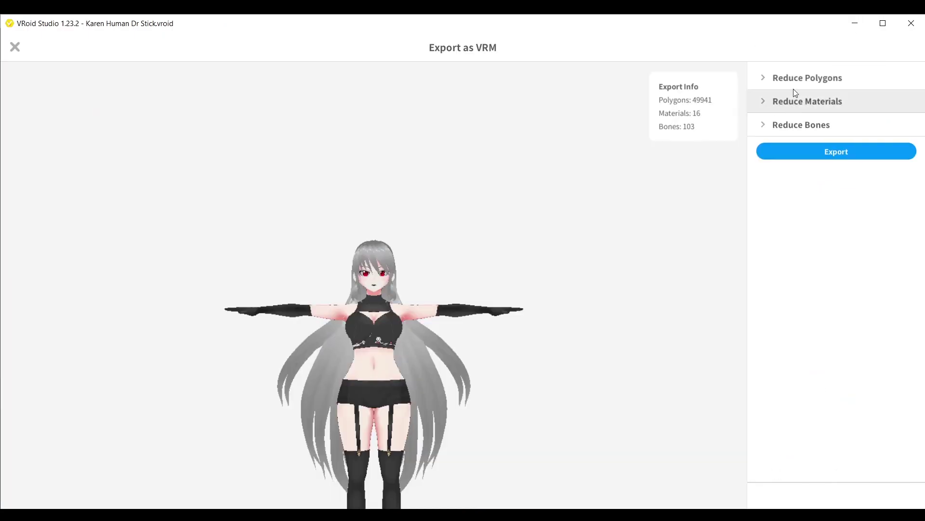
# Export Karen as a VRM0.0 file, keeping the default VRM settings.
pyautogui.click(793, 150)
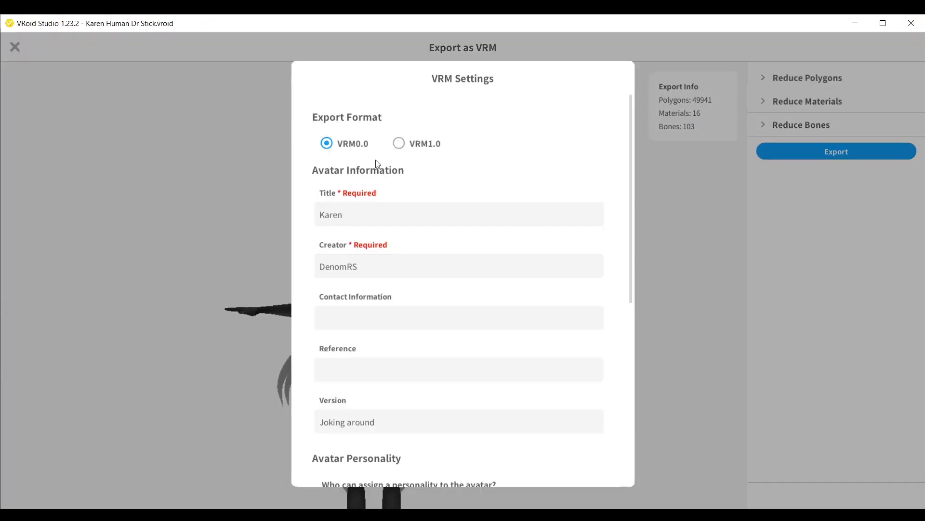
pyautogui.moveTo(631, 134); pyautogui.dragTo(596, 347)
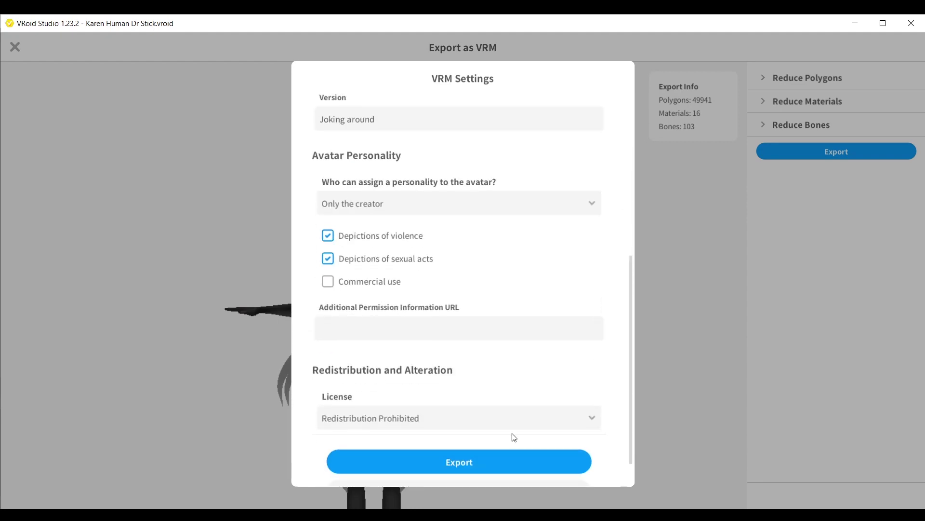
pyautogui.click(453, 463)
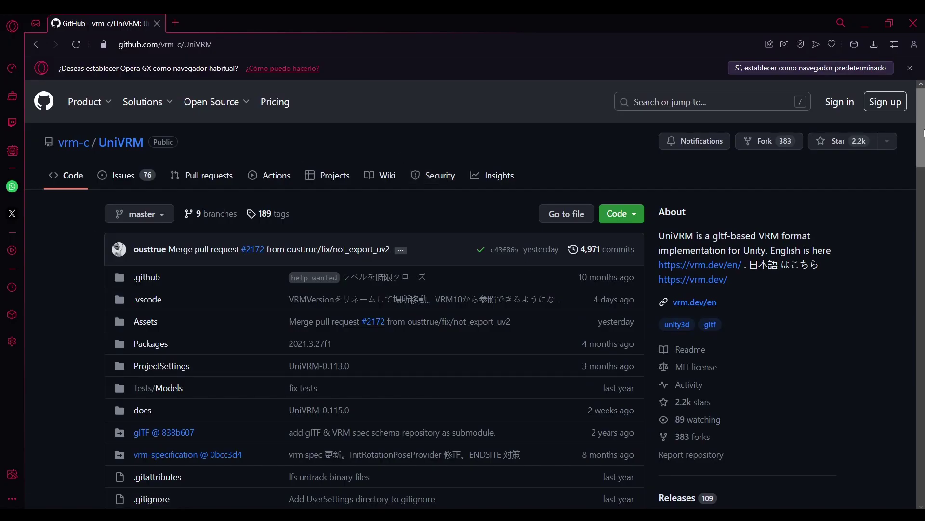
pyautogui.moveTo(922, 123); pyautogui.dragTo(909, 348)
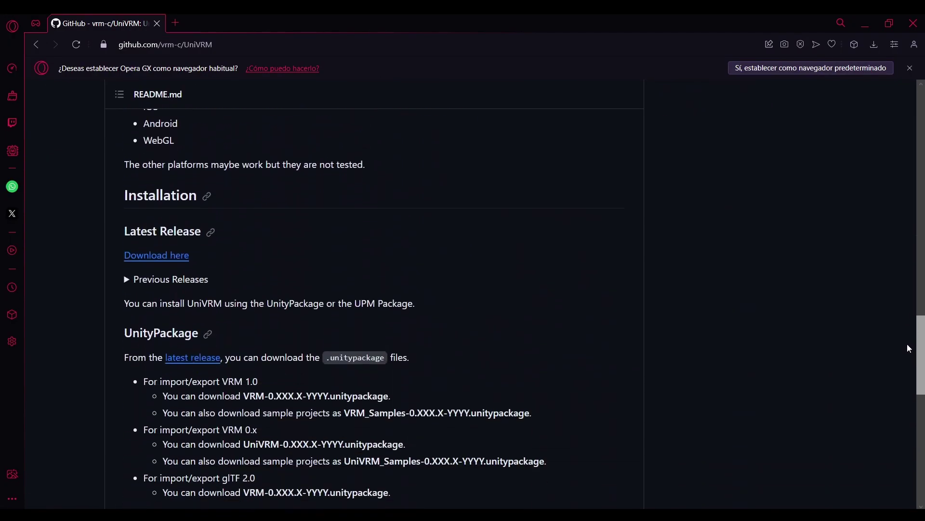
# Download UniVRM-0.99.1_9941.unitypackage from the v0.99.1 release on GitHub.
pyautogui.scroll(-2, 909, 348)
pyautogui.click(183, 188)
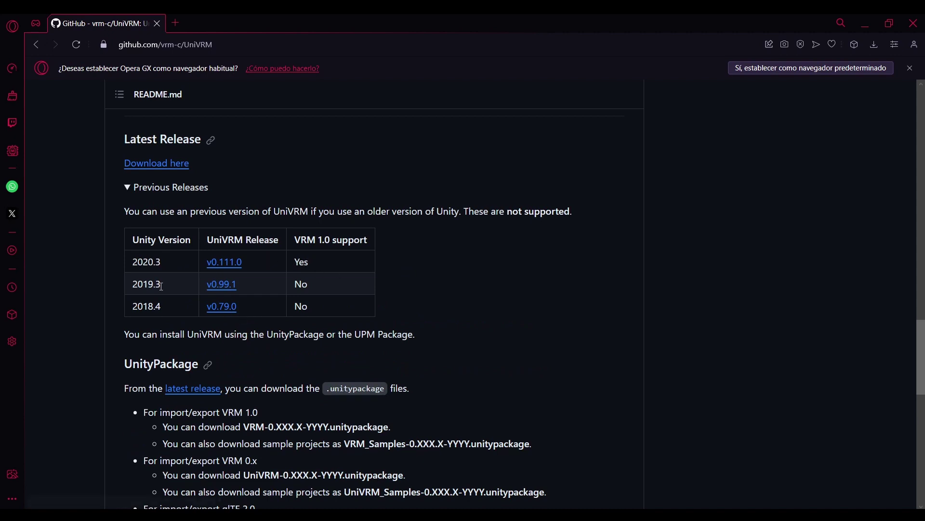
pyautogui.doubleClick(134, 285)
pyautogui.click(167, 287)
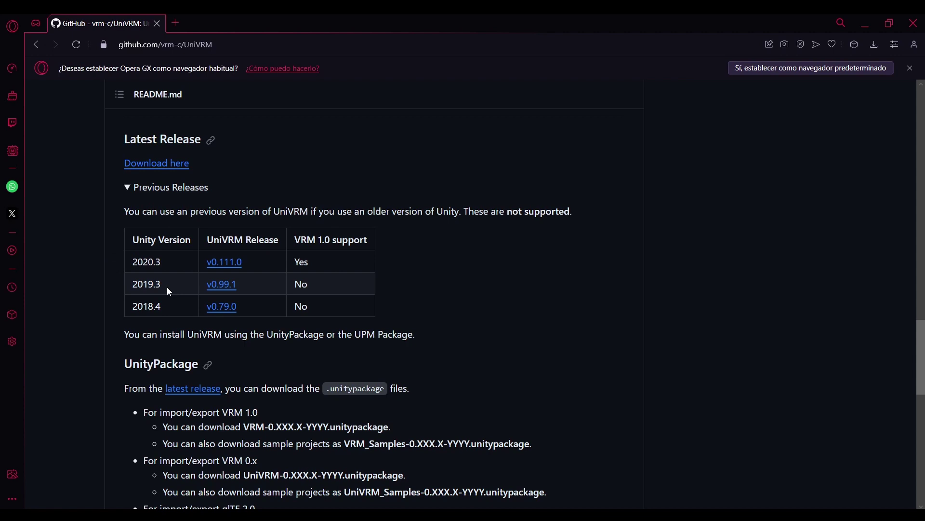
pyautogui.click(221, 285)
pyautogui.scroll(-2, 222, 287)
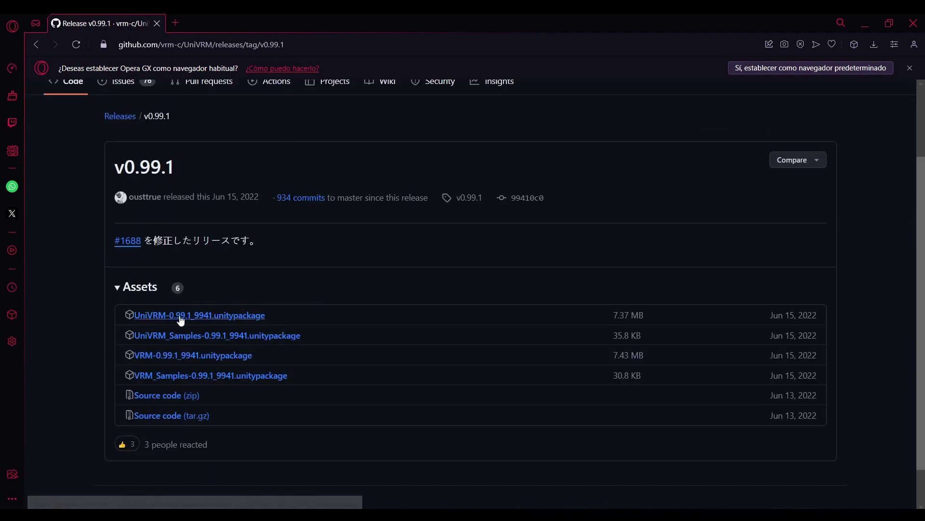
pyautogui.click(180, 316)
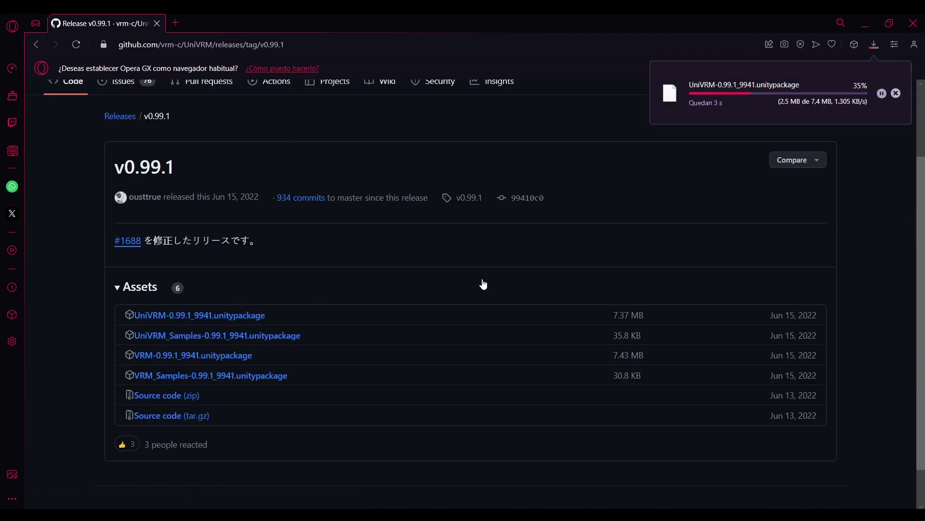
# Create a new 3D Unity project named 'VRM presicion' in Unity Hub.
pyautogui.hotkey('alt', 'Tab')
pyautogui.click(901, 113)
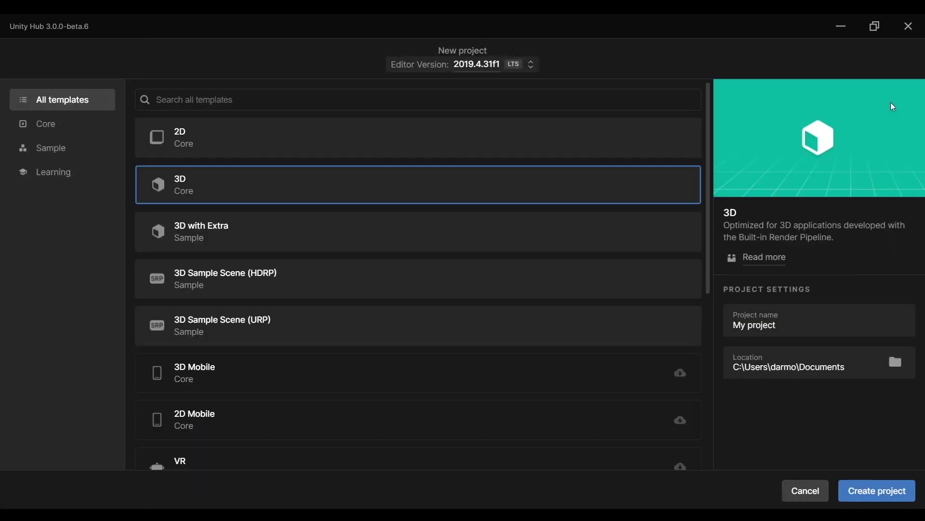
pyautogui.write('VRM ')
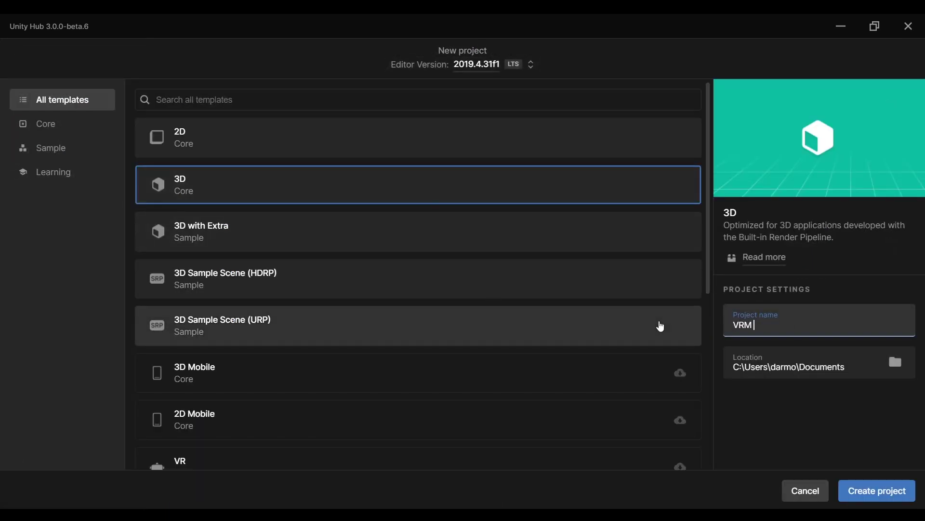
pyautogui.write('presicion')
pyautogui.click(877, 490)
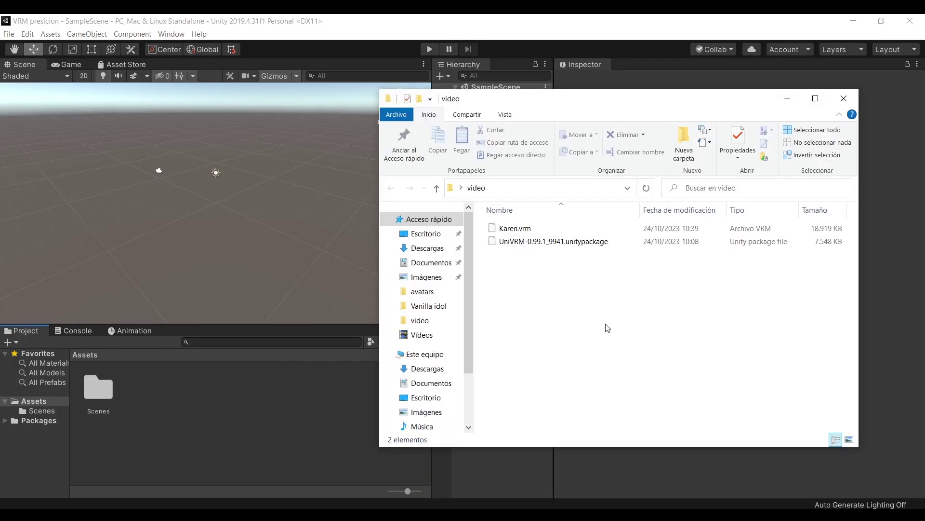
# Import the UniVRM-0.99.1_9941 unitypackage into the Unity project.
pyautogui.click(562, 245)
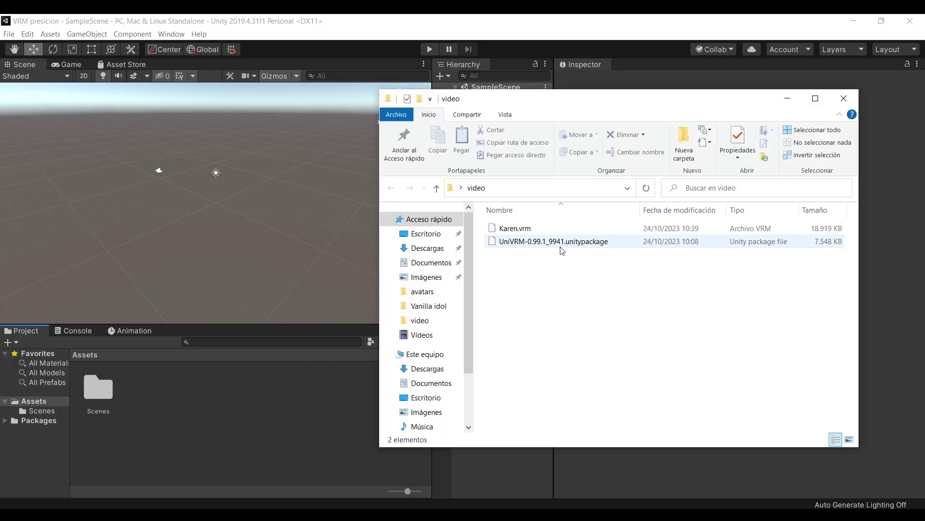
pyautogui.moveTo(591, 248); pyautogui.dragTo(250, 420)
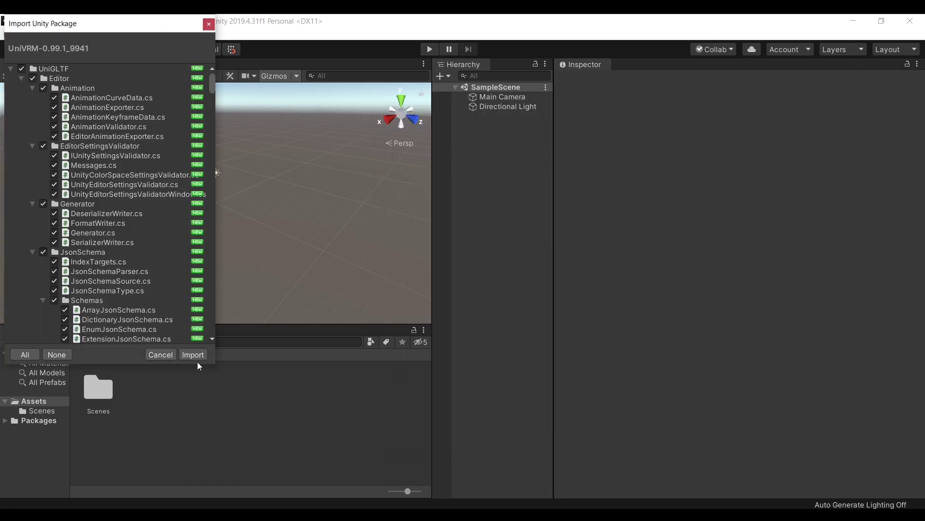
pyautogui.click(195, 358)
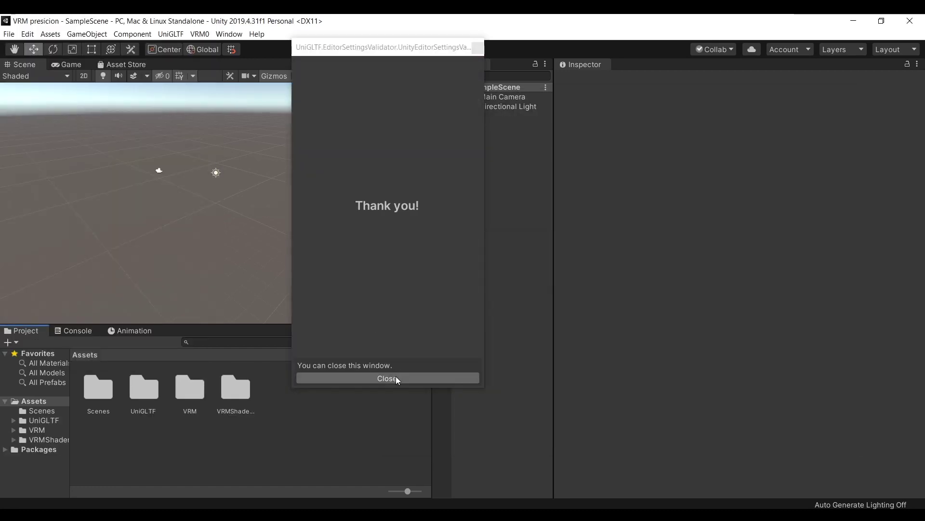
pyautogui.click(396, 377)
# Create a 'karen' folder in Assets and open it.
pyautogui.rightClick(351, 390)
pyautogui.moveTo(433, 133)
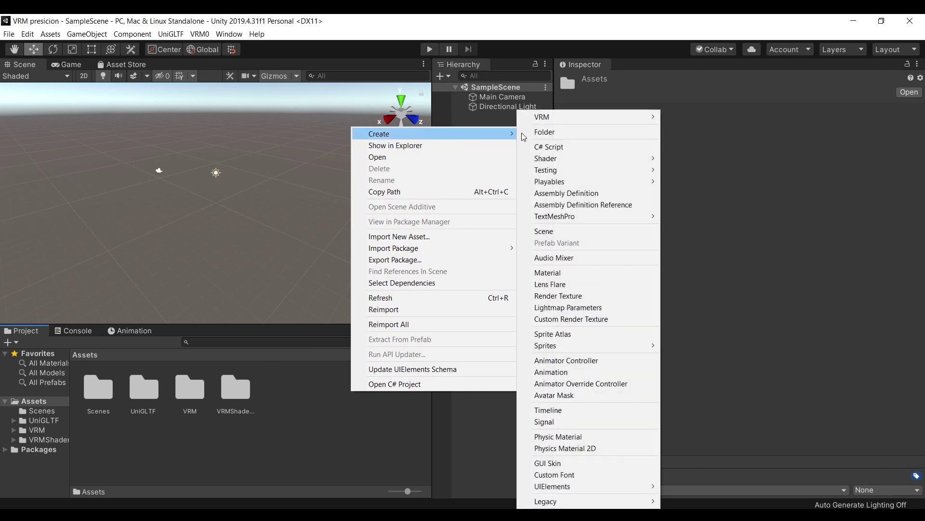
pyautogui.click(527, 132)
pyautogui.write('karen')
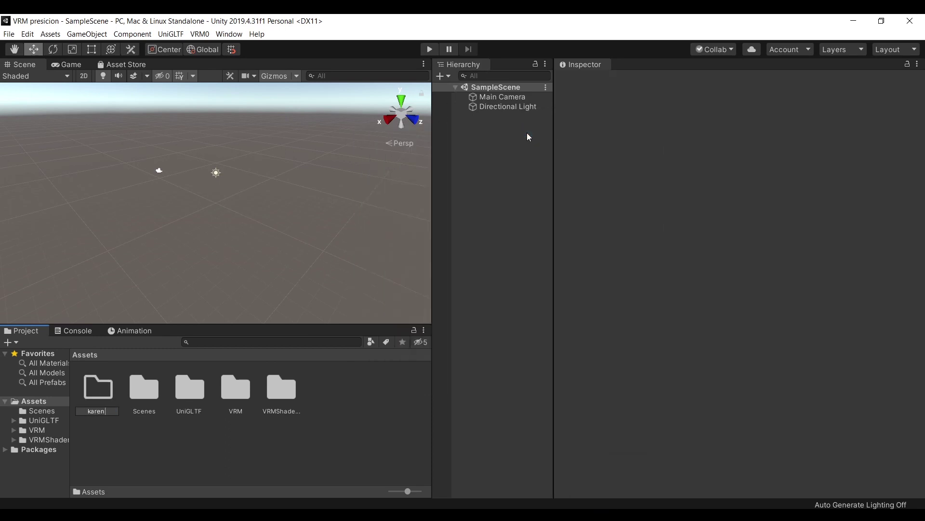
pyautogui.press('Return')
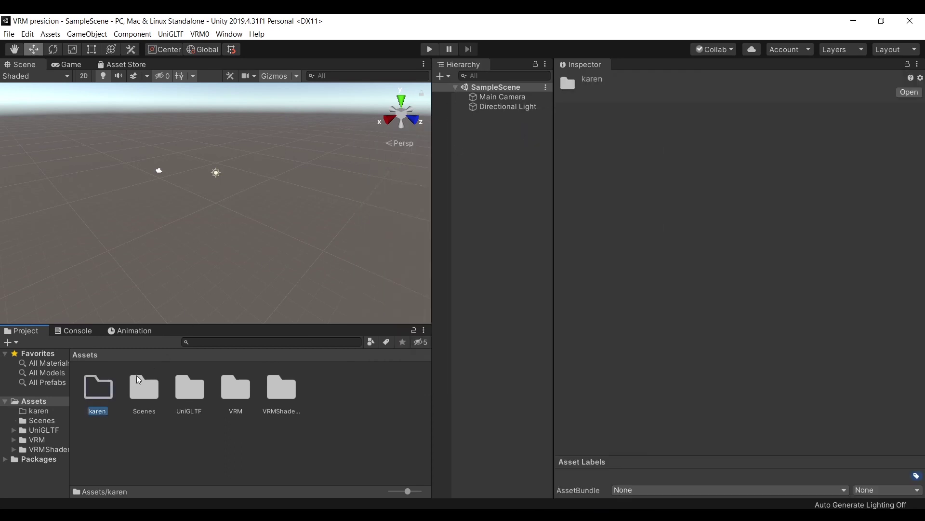
pyautogui.doubleClick(110, 395)
# Import Karen.vrm into the karen folder and place its prefab in the scene.
pyautogui.hotkey('alt', 'Tab')
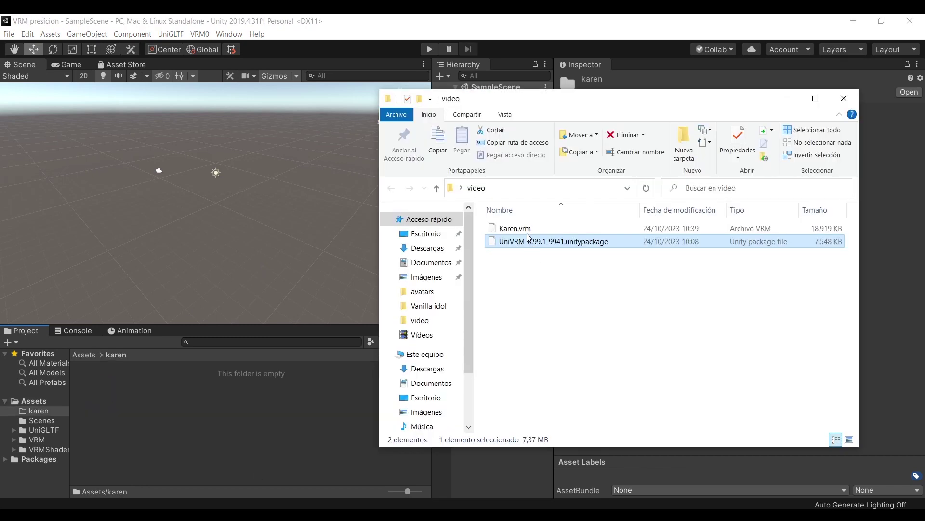
pyautogui.click(528, 229)
pyautogui.moveTo(580, 233); pyautogui.dragTo(258, 367)
pyautogui.click(114, 438)
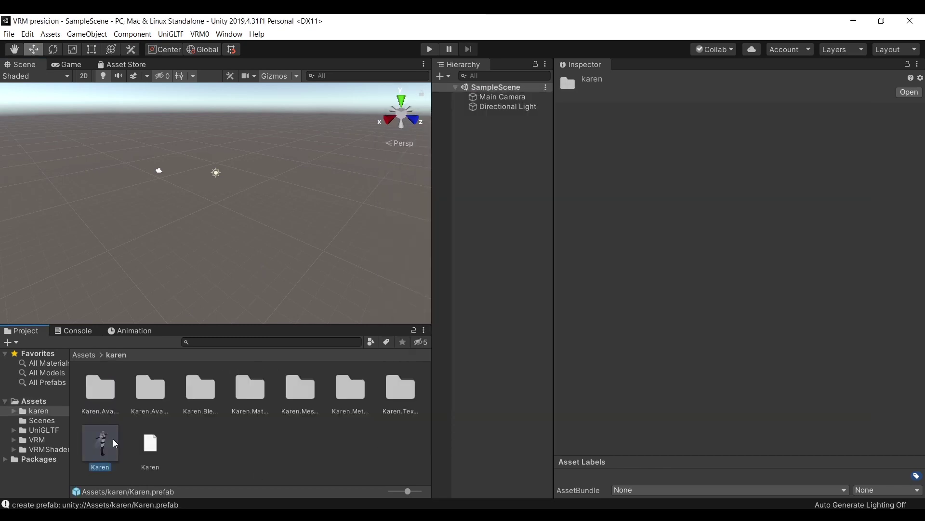
pyautogui.moveTo(107, 444); pyautogui.dragTo(519, 252)
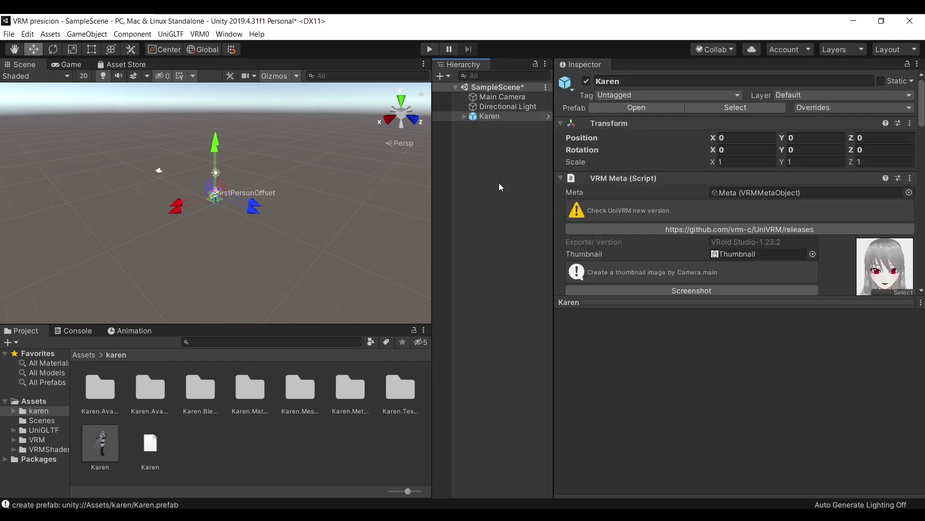
# Frame Karen in the Scene view, zoom in, and orbit to a front view.
pyautogui.doubleClick(507, 118)
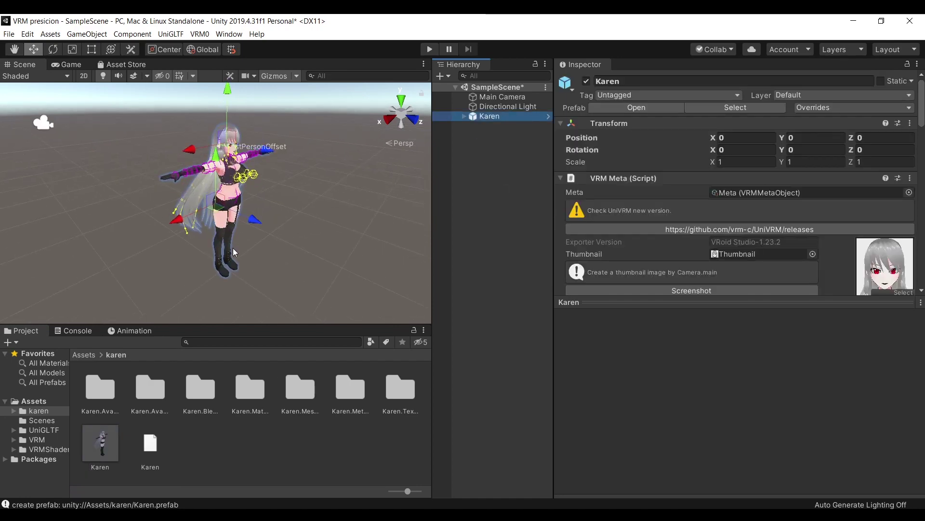
pyautogui.scroll(5, 236, 141)
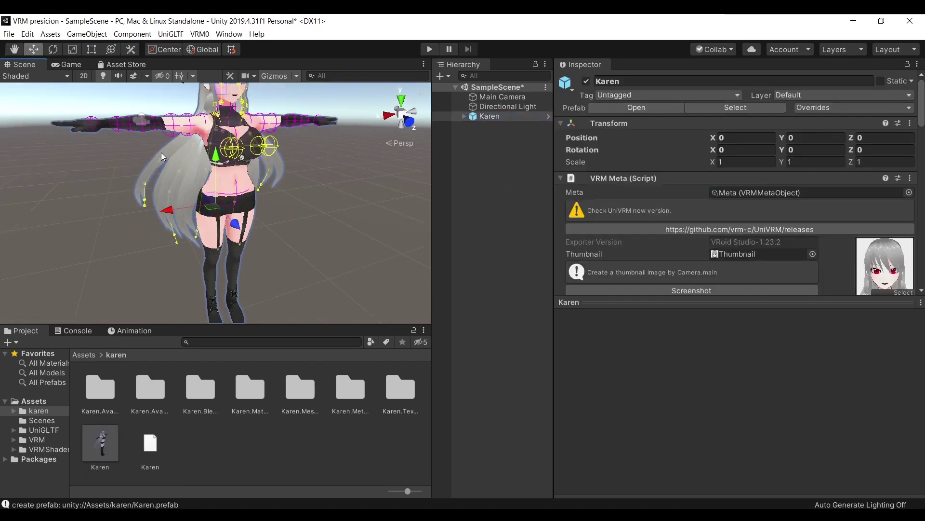
pyautogui.keyDown('alt'); pyautogui.moveTo(236, 140); pyautogui.dragTo(247, 141); pyautogui.keyUp('alt')
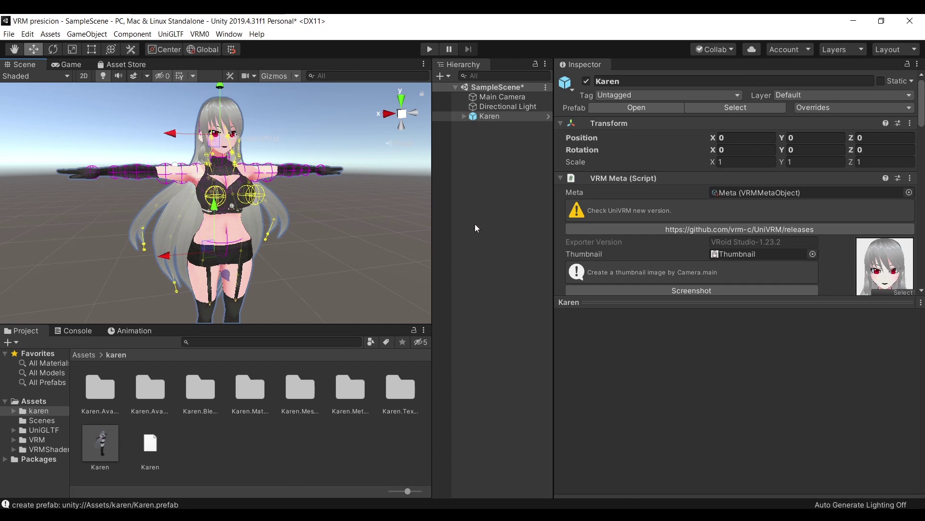
# Select Karen's 'secondary' object and expand the Bust spring bone's Root Bones and Collider Groups.
pyautogui.click(465, 117)
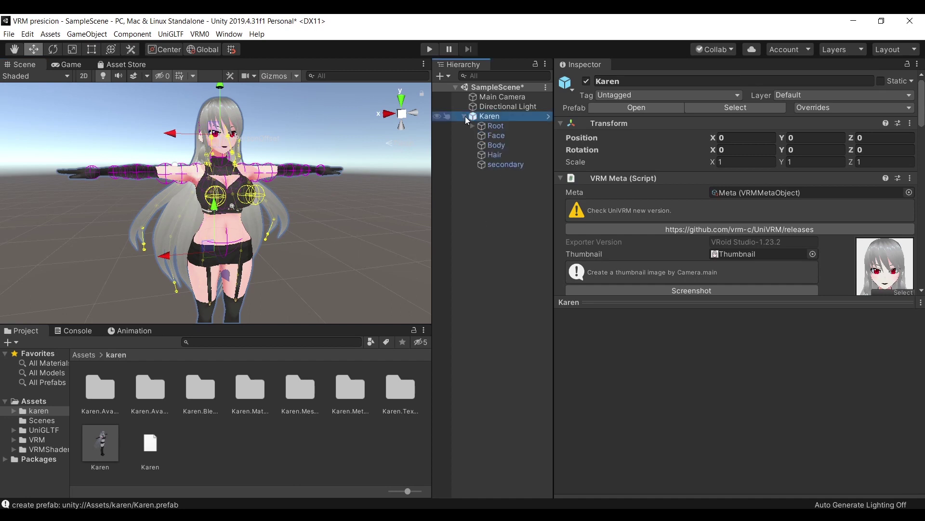
pyautogui.click(513, 168)
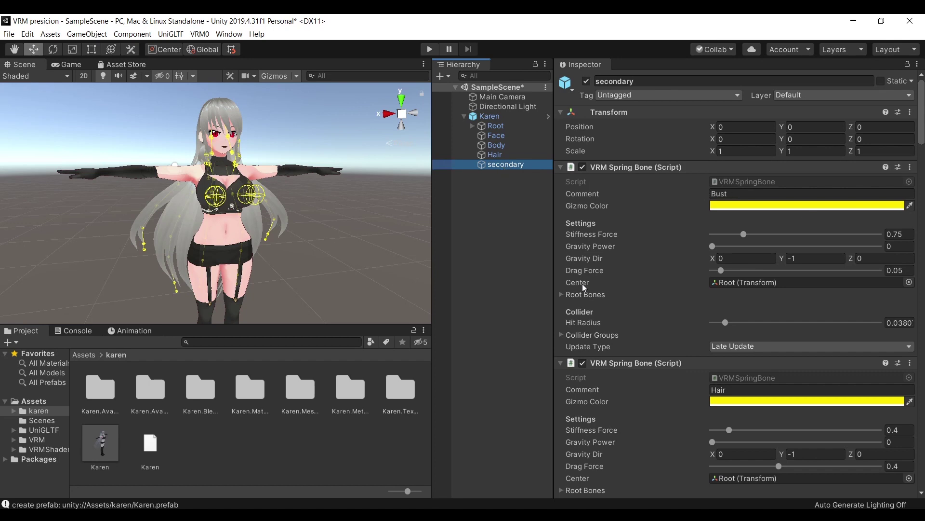
pyautogui.click(564, 295)
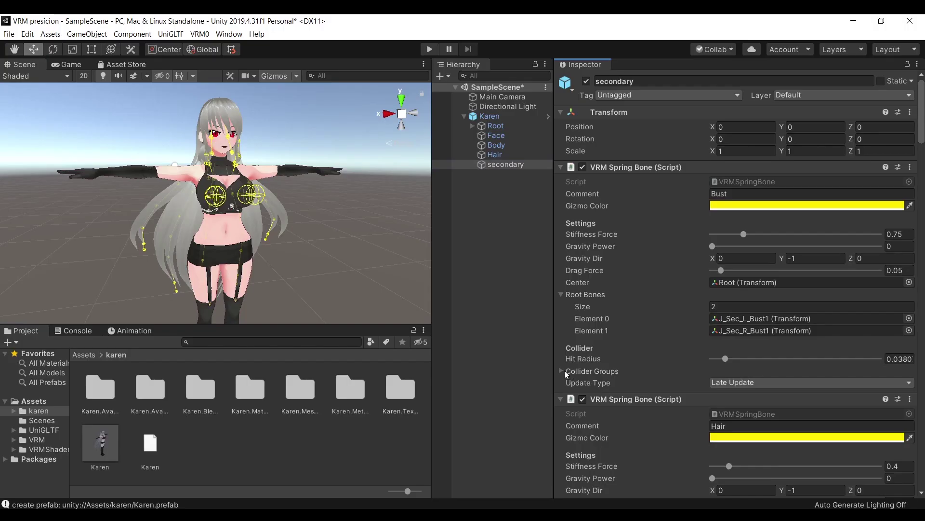
pyautogui.click(562, 371)
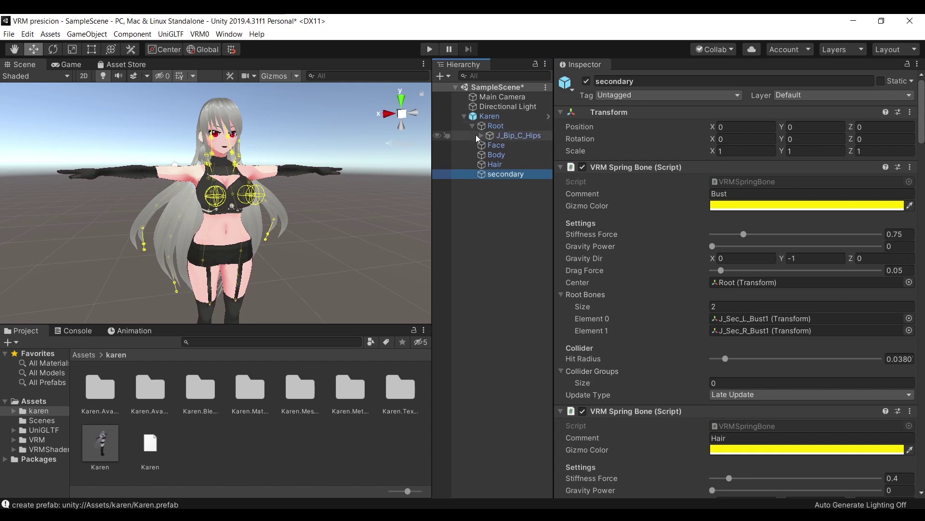
# Expand the skeleton from J_Bip_C_Hips down to both arms' UpperArm, LowerArm and Hand bones.
pyautogui.click(479, 135)
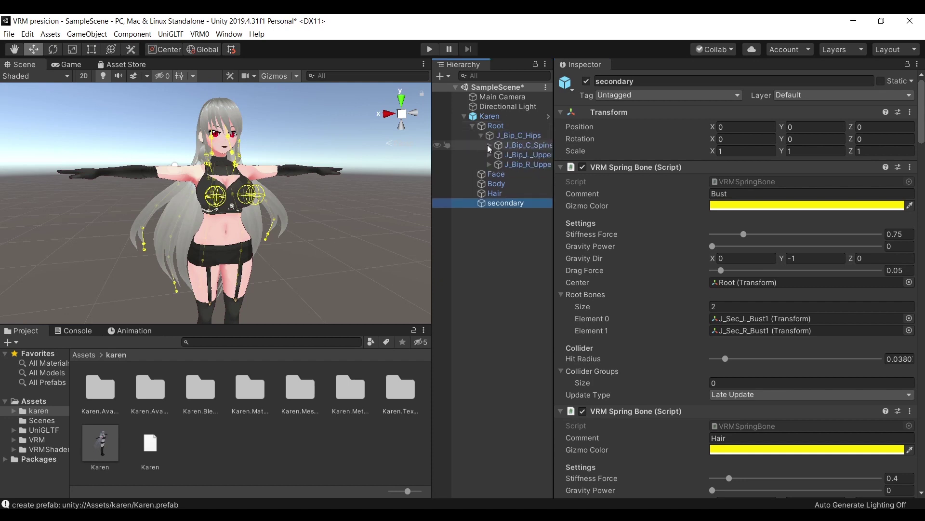
pyautogui.click(489, 145)
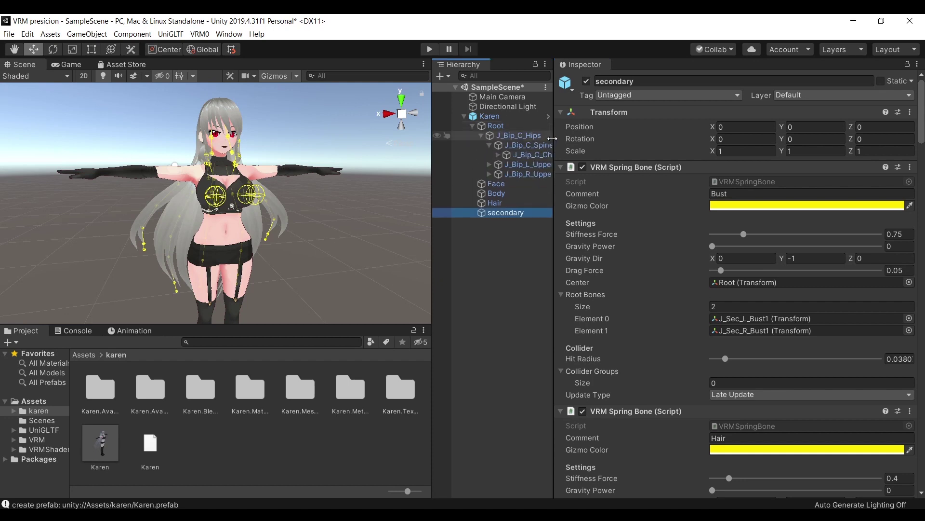
pyautogui.moveTo(552, 138); pyautogui.dragTo(592, 140)
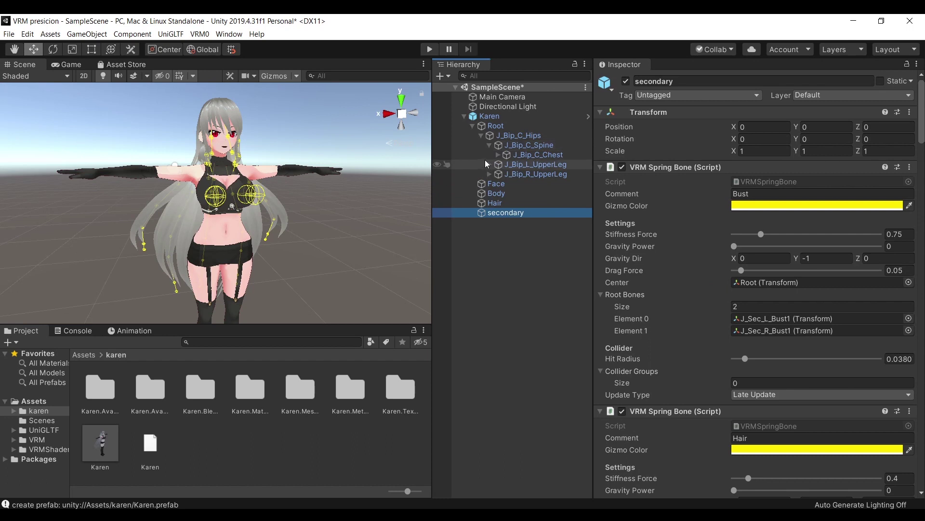
pyautogui.click(498, 155)
pyautogui.click(506, 164)
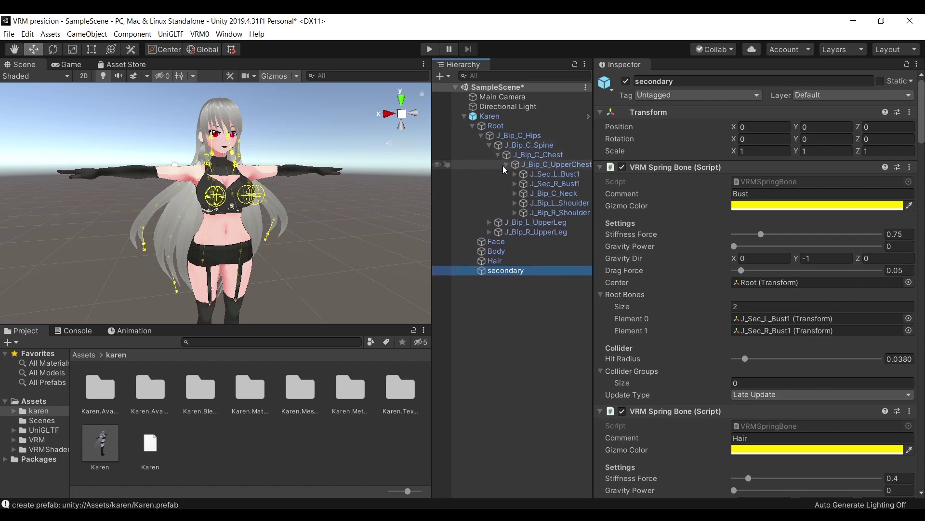
pyautogui.moveTo(434, 183); pyautogui.dragTo(412, 183)
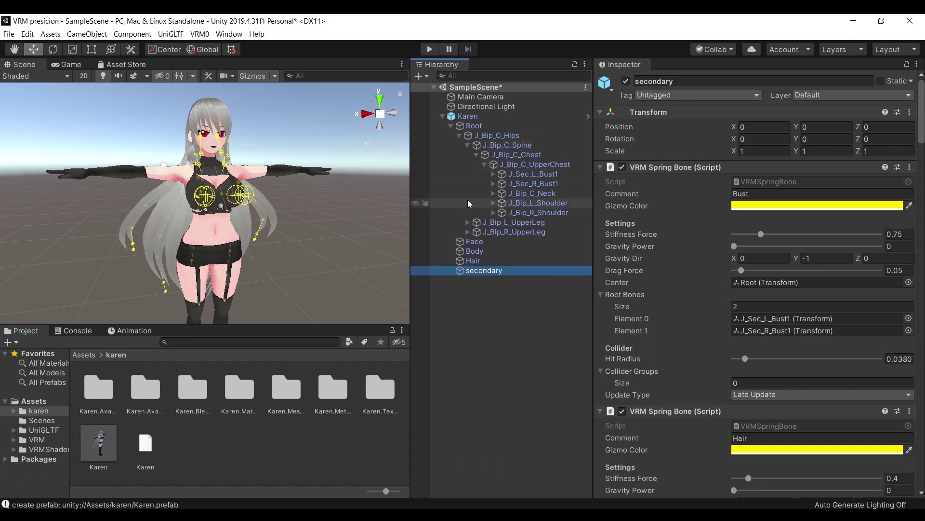
pyautogui.click(492, 202)
pyautogui.click(500, 213)
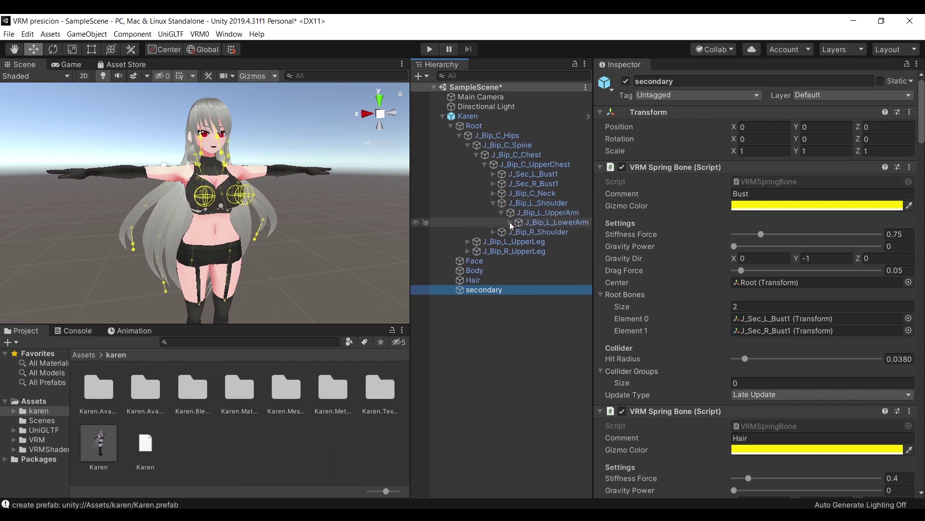
pyautogui.click(510, 221)
pyautogui.click(493, 241)
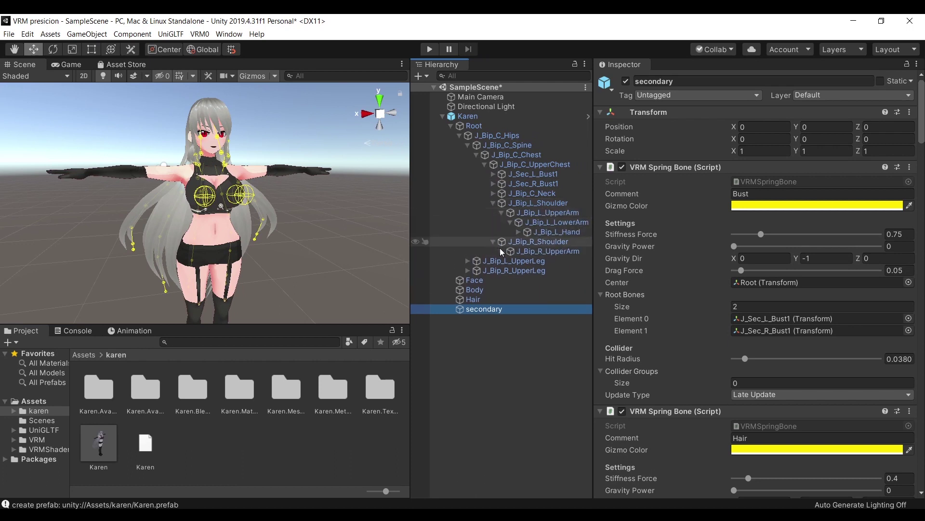
pyautogui.click(502, 251)
pyautogui.click(510, 261)
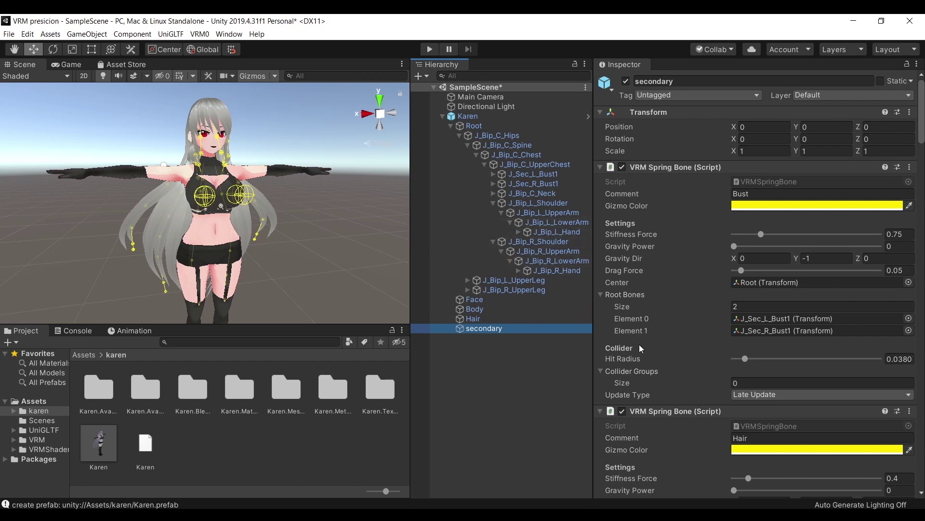
# Add the six left and right UpperArm, LowerArm and Hand bones to Bust's Collider Groups.
pyautogui.click(907, 64)
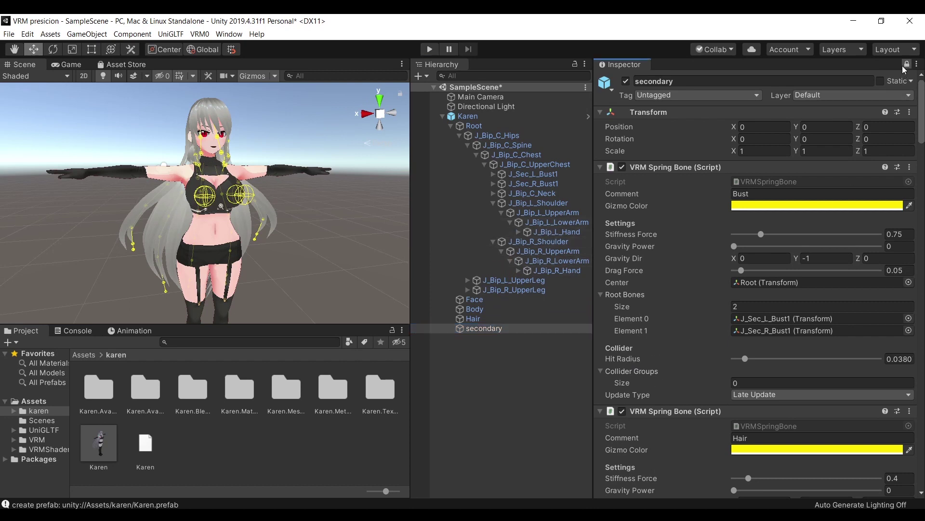
pyautogui.click(557, 271)
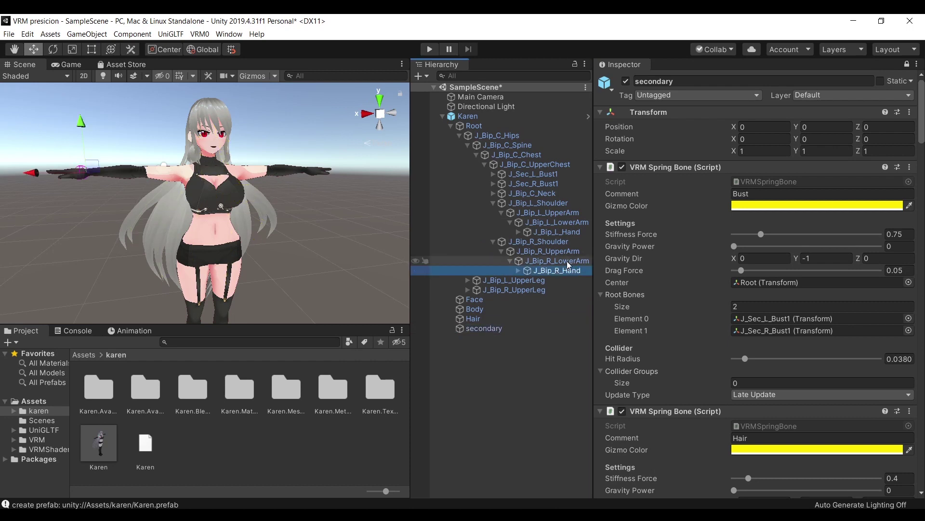
pyautogui.keyDown('ctrl'); pyautogui.click(567, 262); pyautogui.keyUp('ctrl')
pyautogui.keyDown('ctrl'); pyautogui.click(568, 253); pyautogui.keyUp('ctrl')
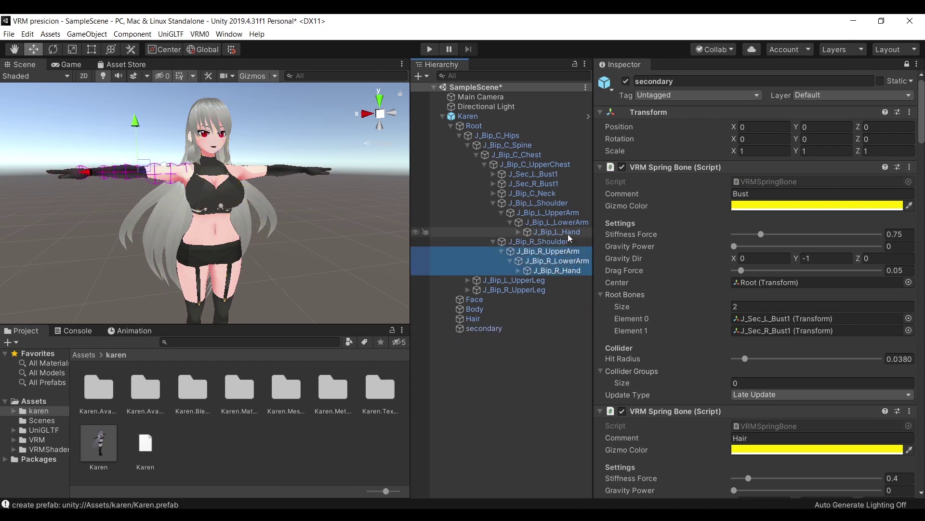
pyautogui.keyDown('ctrl'); pyautogui.click(572, 232); pyautogui.keyUp('ctrl')
pyautogui.keyDown('ctrl'); pyautogui.click(574, 222); pyautogui.keyUp('ctrl')
pyautogui.keyDown('ctrl'); pyautogui.click(569, 213); pyautogui.keyUp('ctrl')
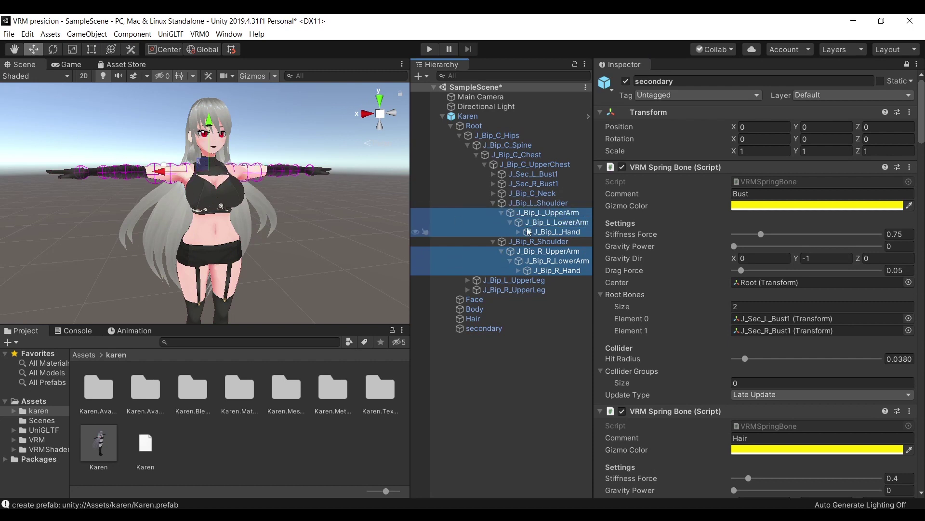
pyautogui.moveTo(529, 230); pyautogui.dragTo(652, 368)
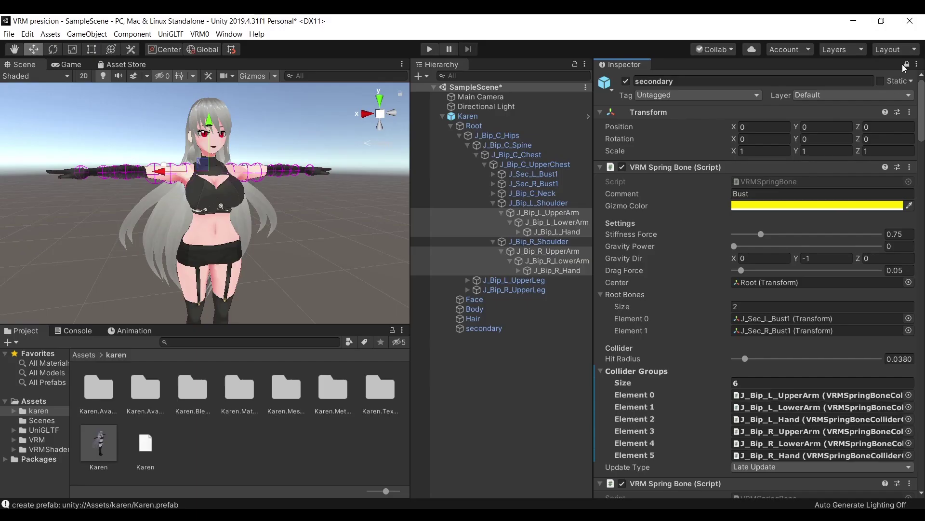
pyautogui.click(907, 65)
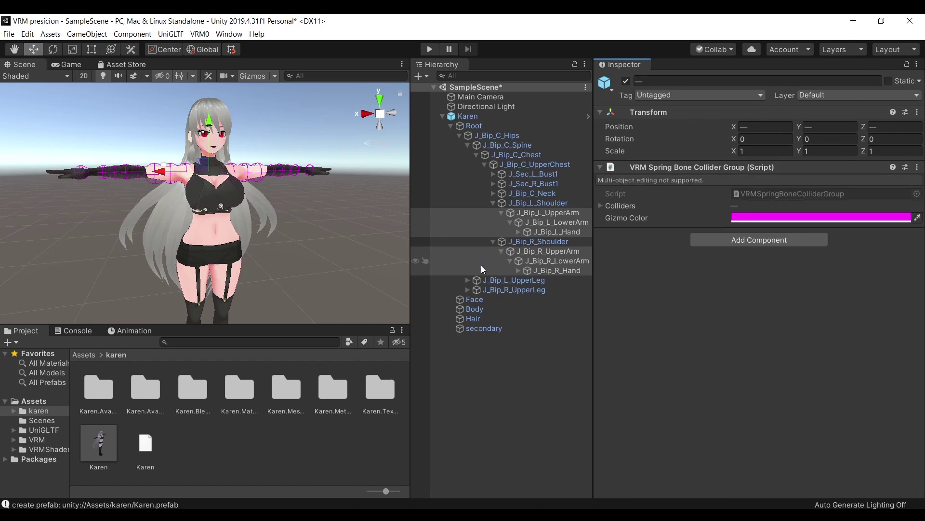
# Enlarge the left hand's collider radius to 0.044.
pyautogui.click(541, 207)
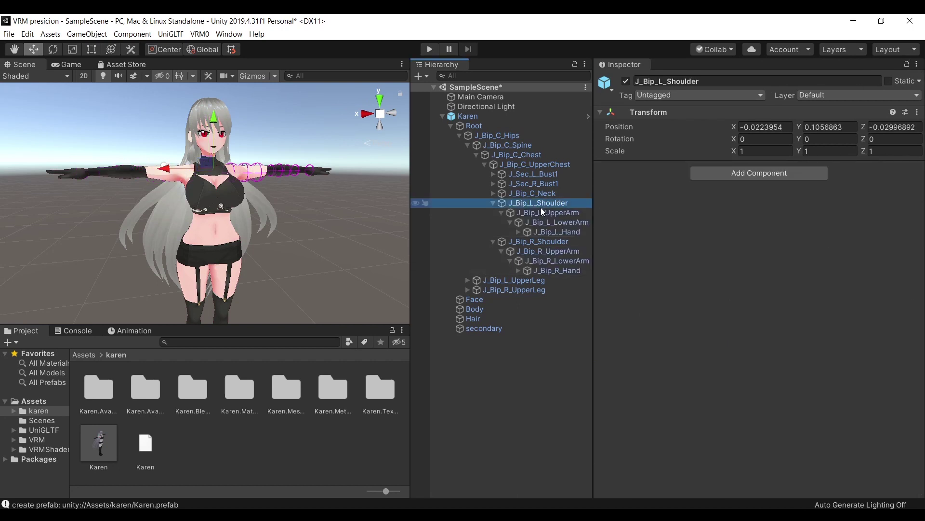
pyautogui.keyDown('alt'); pyautogui.moveTo(227, 212); pyautogui.dragTo(212, 182); pyautogui.keyUp('alt')
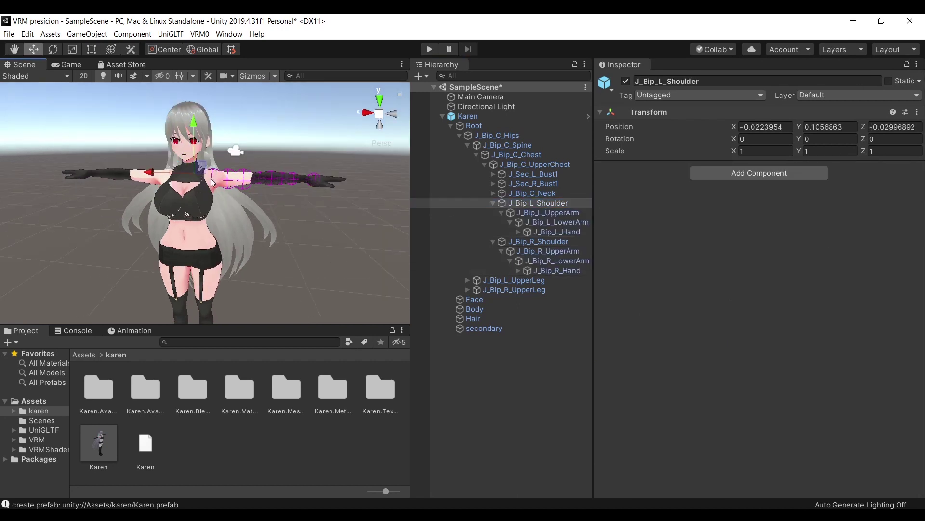
pyautogui.keyDown('alt'); pyautogui.moveTo(213, 182); pyautogui.dragTo(287, 202, button='right'); pyautogui.keyUp('alt')
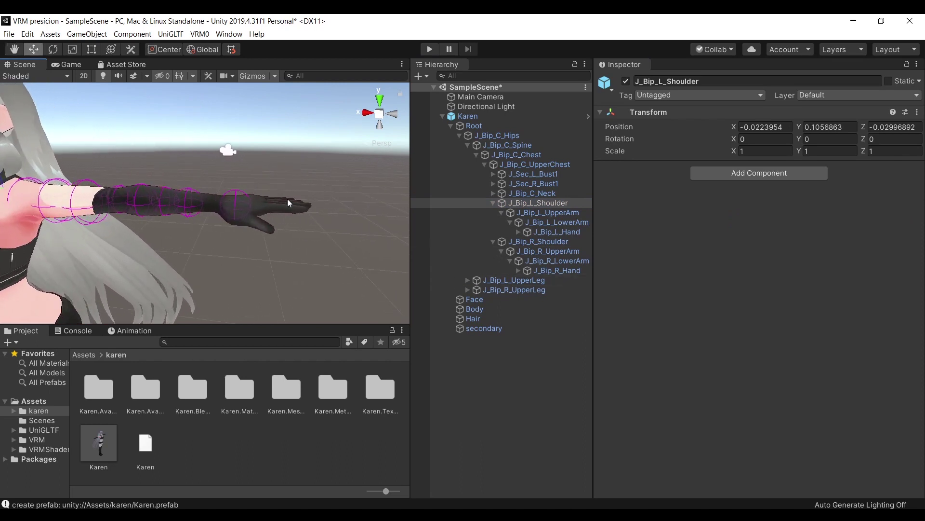
pyautogui.click(554, 232)
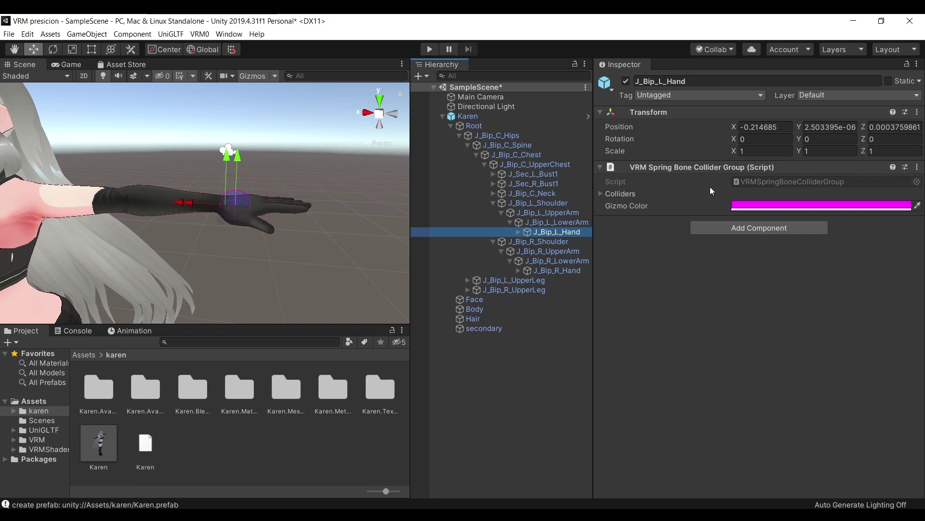
pyautogui.click(606, 194)
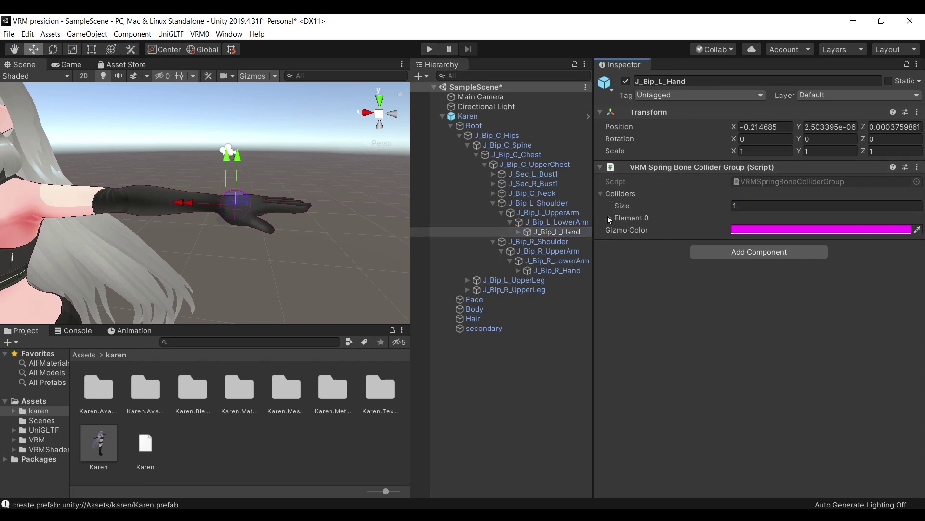
pyautogui.click(608, 218)
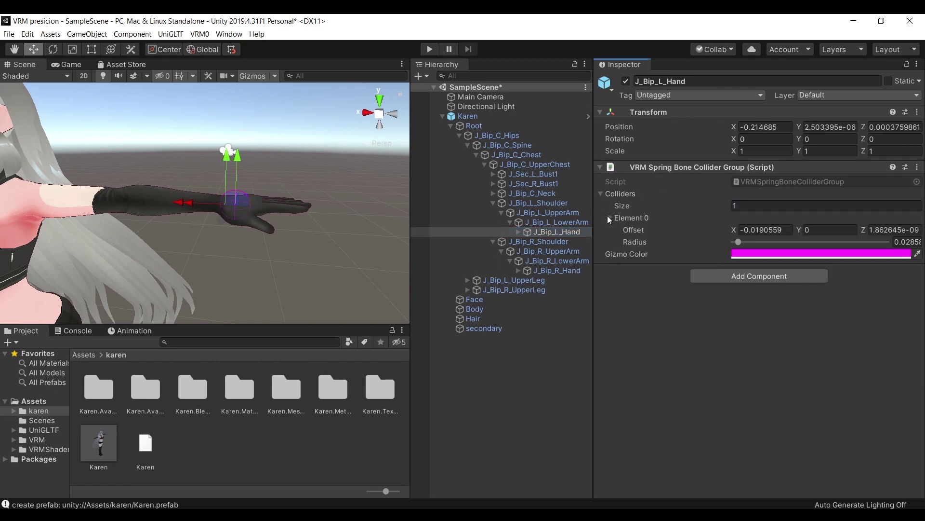
pyautogui.click(740, 241)
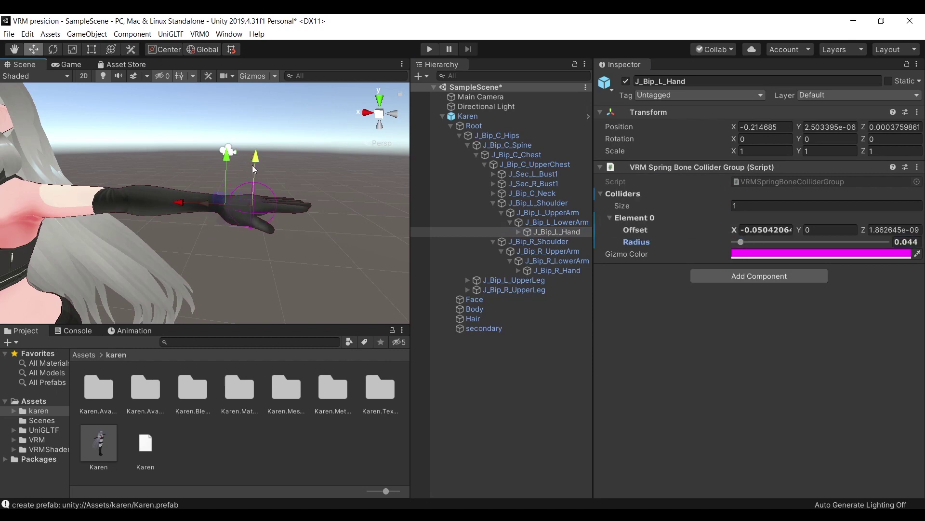
# Set the right hand collider radius to 0.056 and shift its X offset to about 0.054.
pyautogui.doubleClick(539, 269)
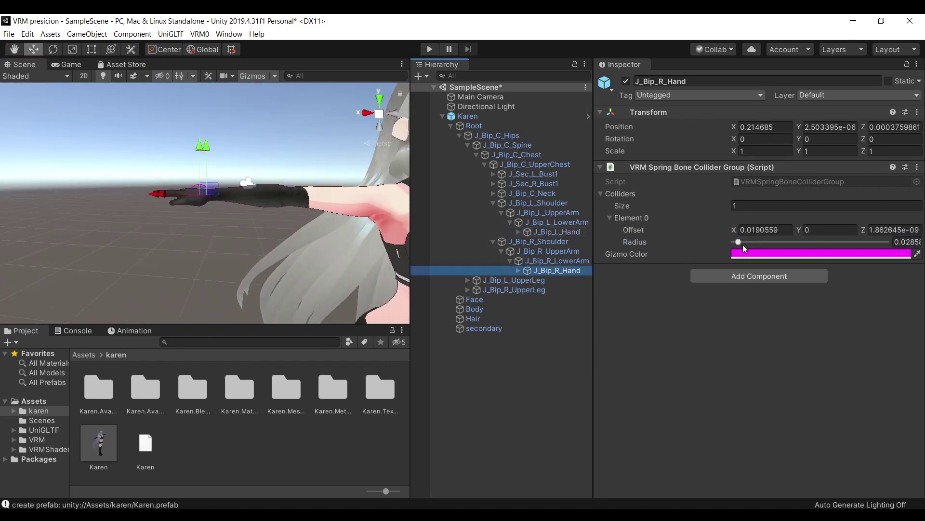
pyautogui.moveTo(742, 244); pyautogui.dragTo(746, 242)
pyautogui.moveTo(150, 199); pyautogui.dragTo(141, 205)
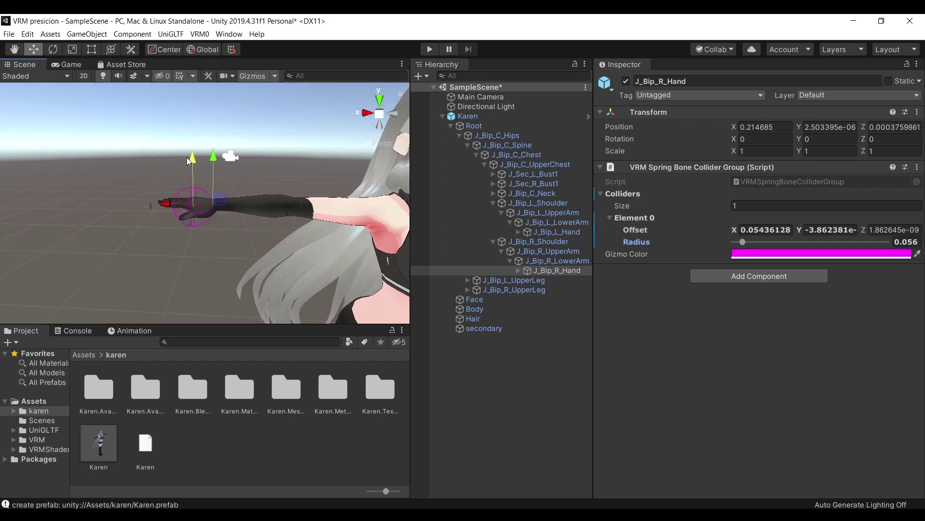
pyautogui.keyDown('alt'); pyautogui.moveTo(187, 157); pyautogui.dragTo(313, 135); pyautogui.keyUp('alt')
pyautogui.click(314, 135)
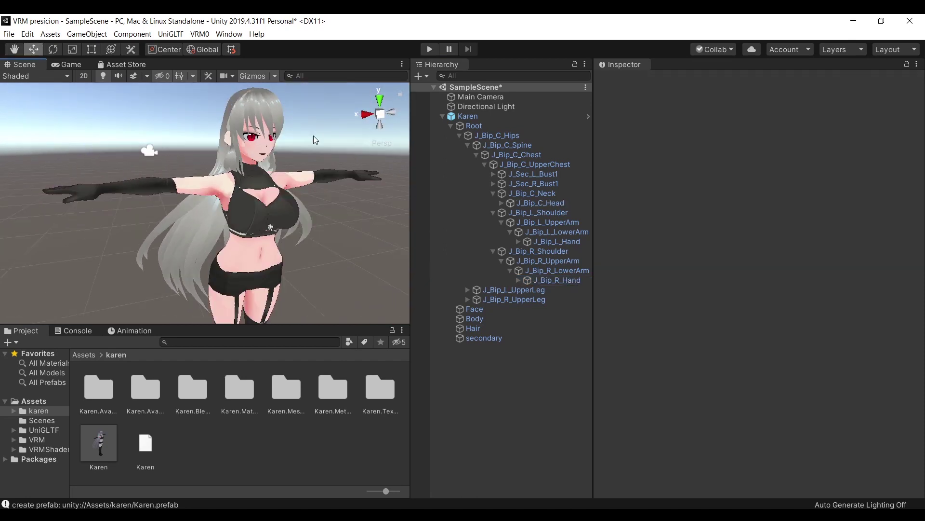
# Add a VRM Spring Bone Collider Group component to J_Bip_L_UpperLeg.
pyautogui.moveTo(313, 135); pyautogui.dragTo(290, 146, button='middle')
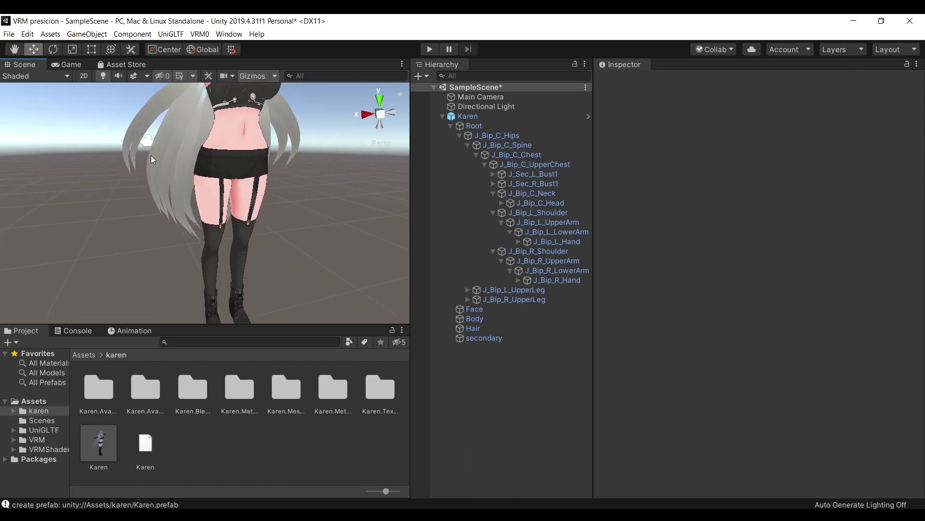
pyautogui.click(539, 288)
pyautogui.click(709, 173)
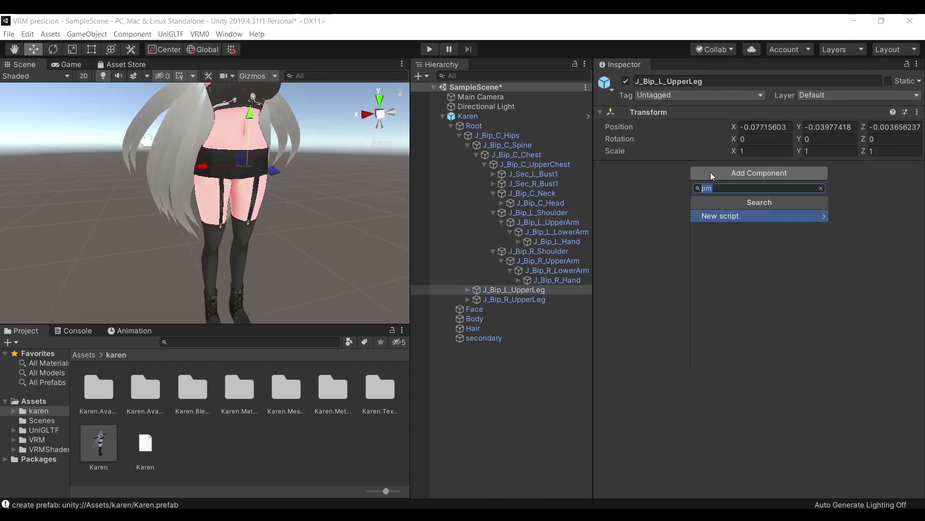
pyautogui.write('spr')
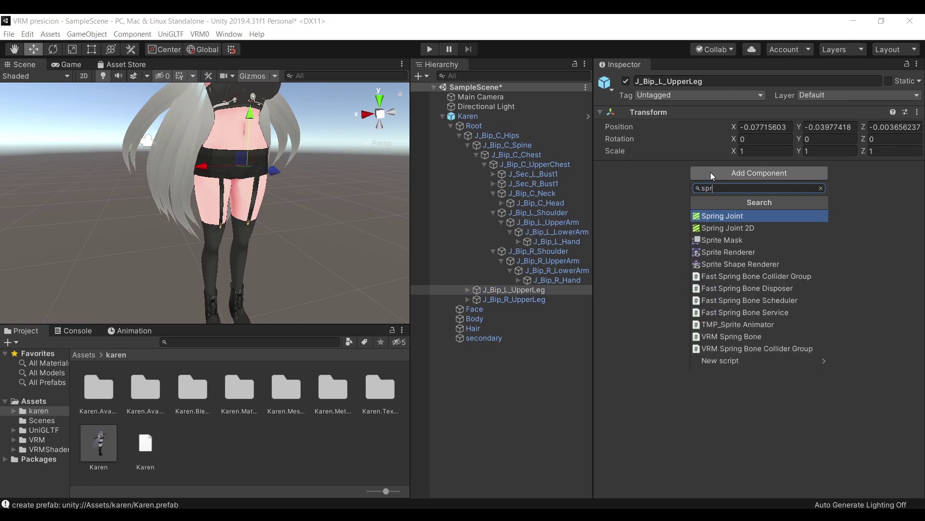
pyautogui.write('ing')
pyautogui.click(775, 297)
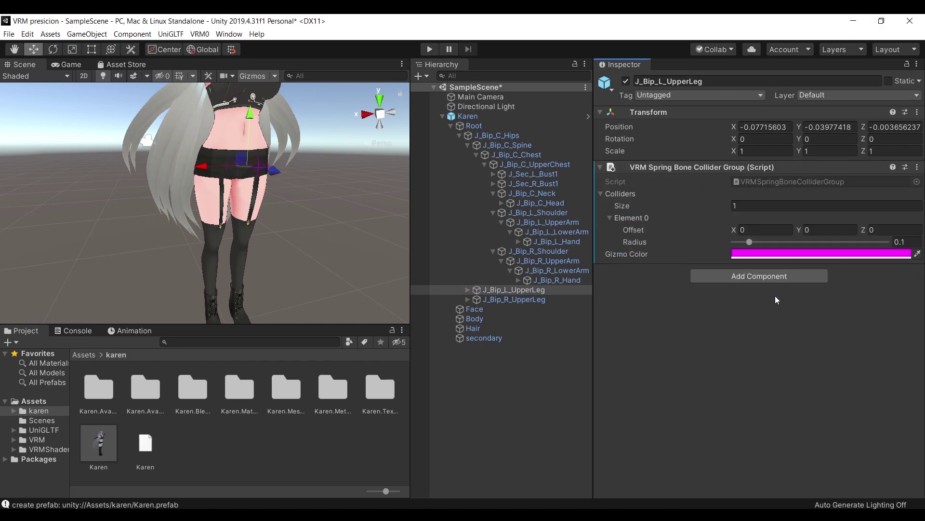
pyautogui.keyDown('alt'); pyautogui.moveTo(305, 172); pyautogui.dragTo(204, 174); pyautogui.keyUp('alt')
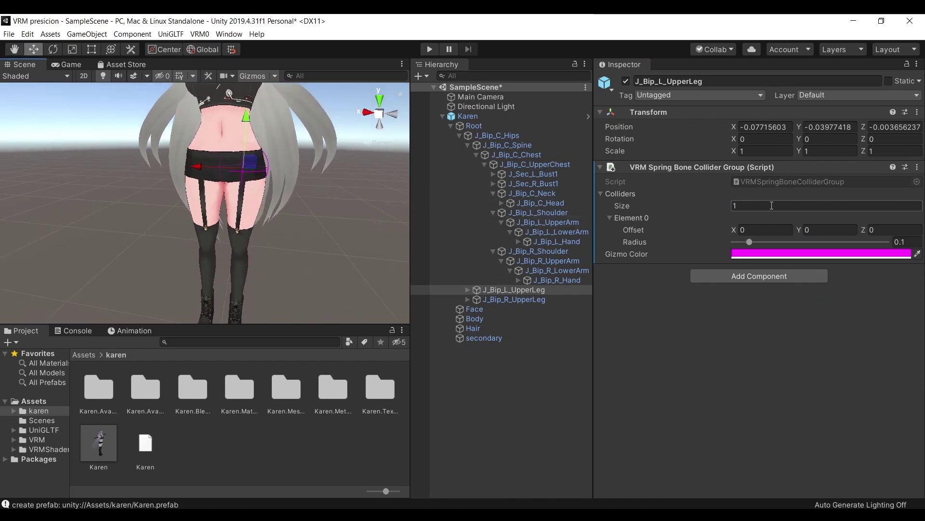
pyautogui.write('3')
# Give the group three colliders at Y offsets 0, -0.11 and -0.26.
pyautogui.press('Return')
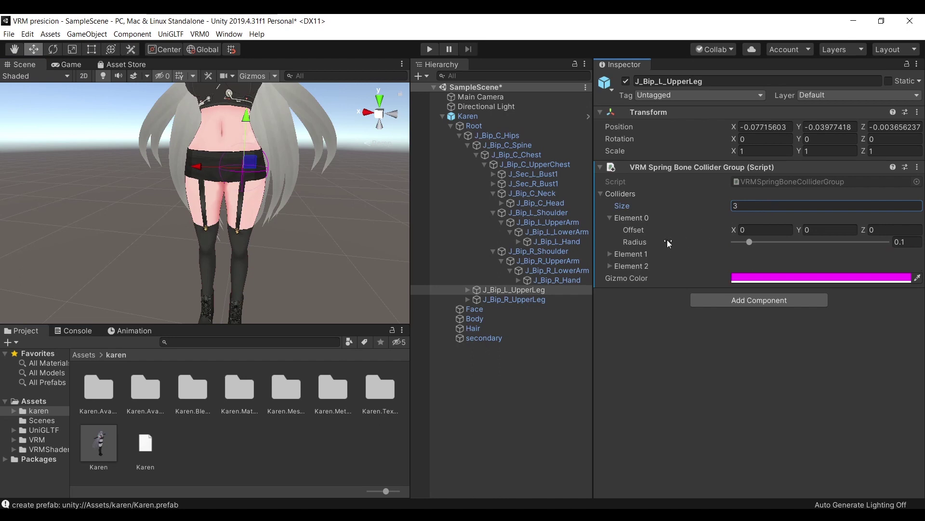
pyautogui.click(609, 254)
pyautogui.click(799, 265)
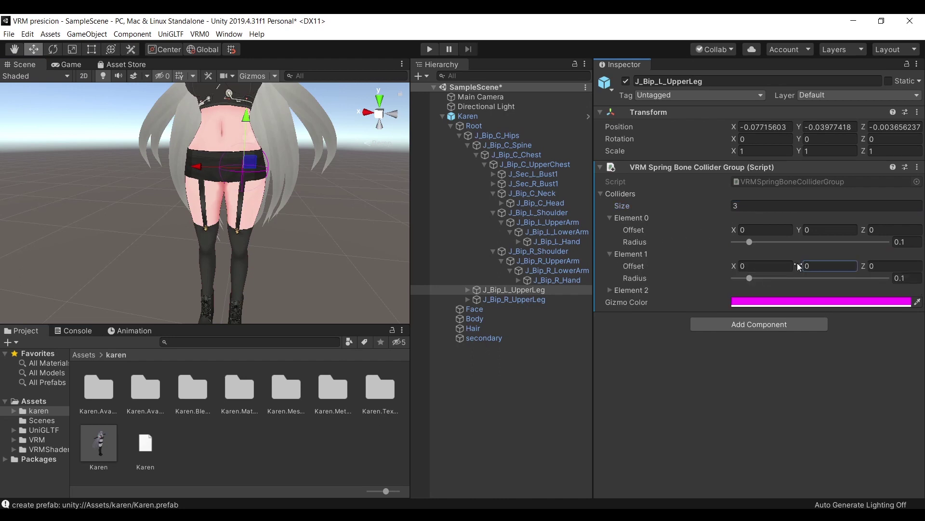
pyautogui.moveTo(794, 266); pyautogui.dragTo(796, 266)
pyautogui.click(609, 290)
pyautogui.moveTo(799, 302); pyautogui.dragTo(796, 304)
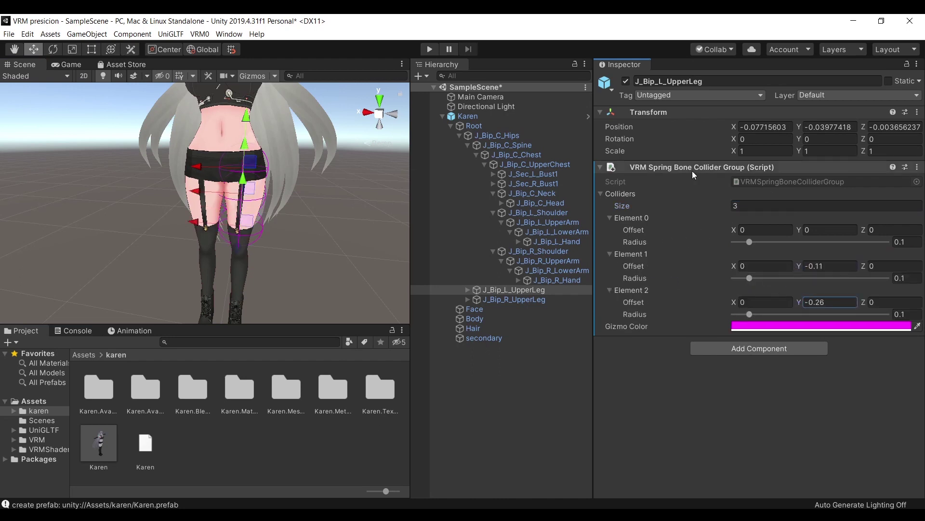
# Copy the left leg's collider group onto J_Bip_R_UpperLeg.
pyautogui.rightClick(655, 114)
pyautogui.click(674, 167)
pyautogui.click(513, 300)
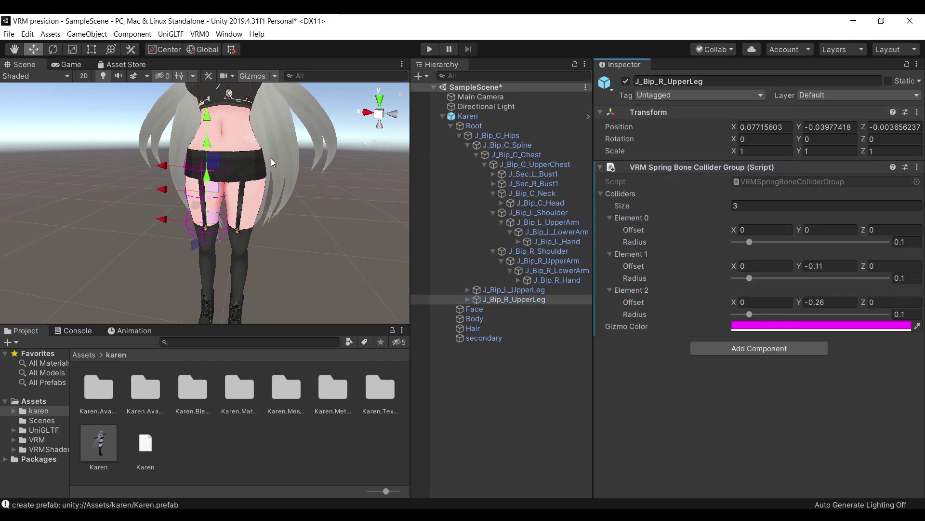
pyautogui.scroll(-3, 272, 163)
pyautogui.moveTo(260, 164); pyautogui.dragTo(234, 205, button='middle')
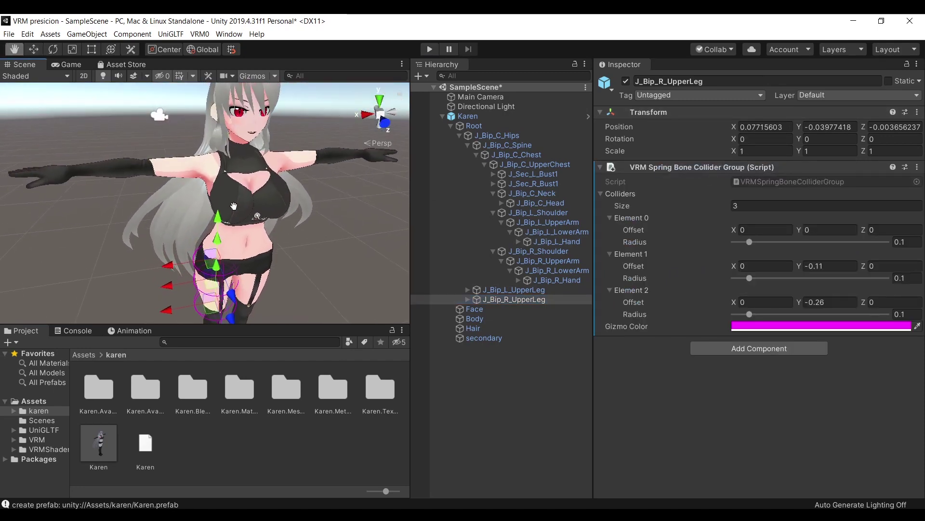
pyautogui.click(522, 340)
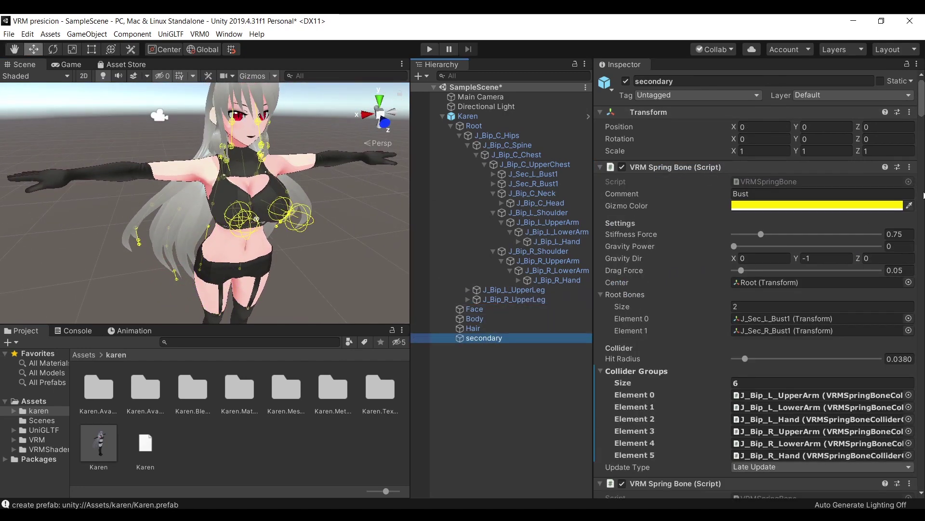
# Add J_Bip_L_UpperLeg and J_Bip_R_UpperLeg to the Hair spring bone's Collider Groups.
pyautogui.moveTo(921, 99); pyautogui.dragTo(921, 214)
pyautogui.scroll(-5, 759, 289)
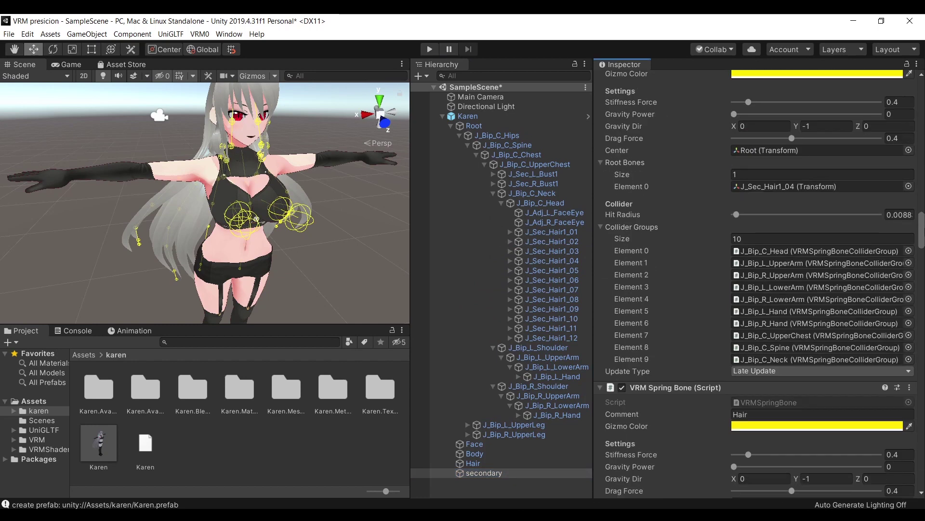
pyautogui.scroll(1, 759, 289)
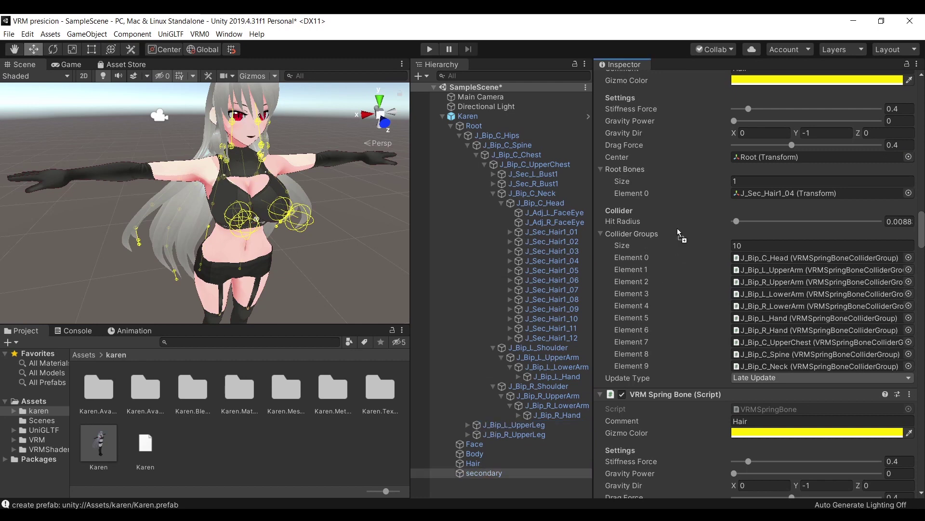
pyautogui.moveTo(490, 429); pyautogui.dragTo(664, 230)
pyautogui.moveTo(493, 431); pyautogui.dragTo(664, 235)
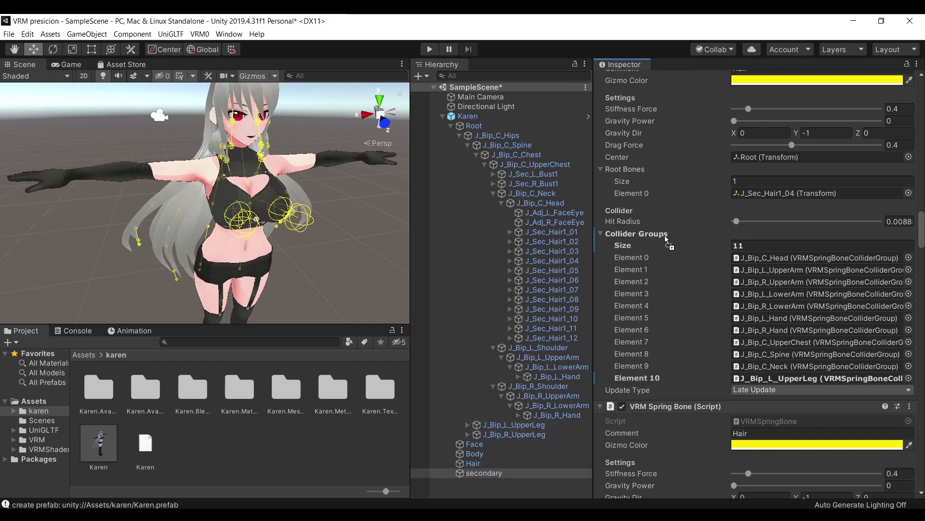
pyautogui.click(496, 117)
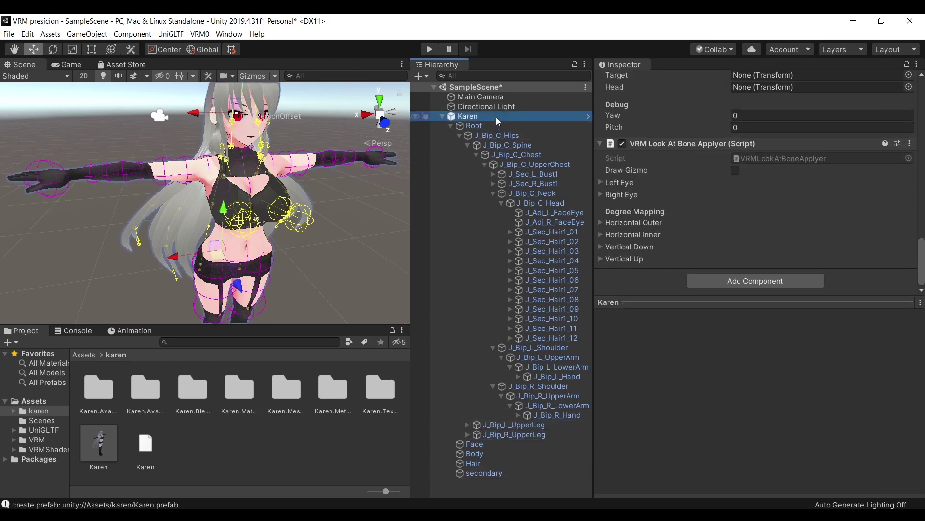
# Export the Karen avatar through VRM0 > Export to VRM 0.x, with Use Sparse Accessor enabled.
pyautogui.click(199, 35)
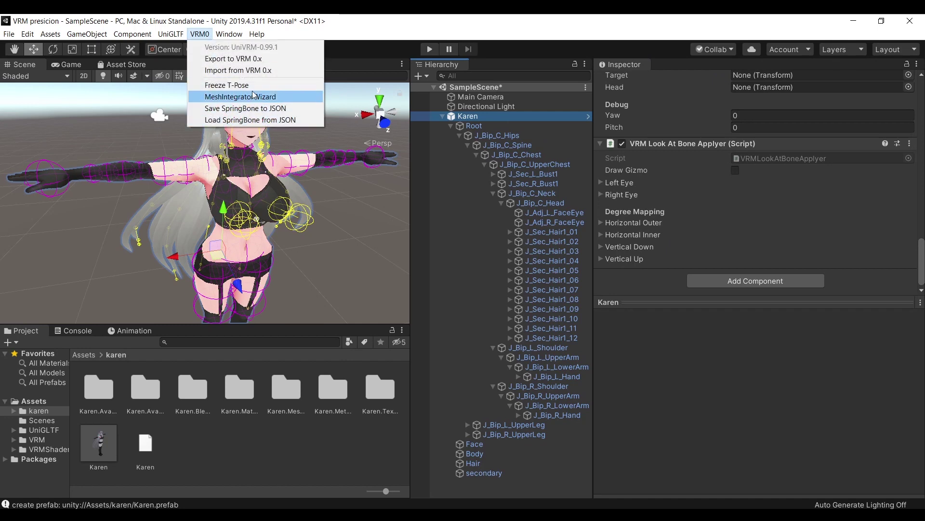
pyautogui.click(265, 66)
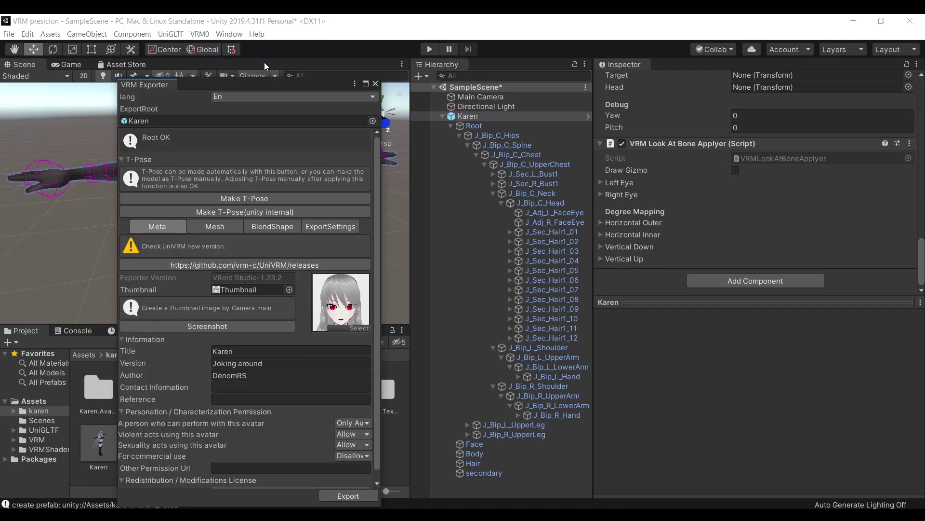
pyautogui.moveTo(265, 85); pyautogui.dragTo(362, 29)
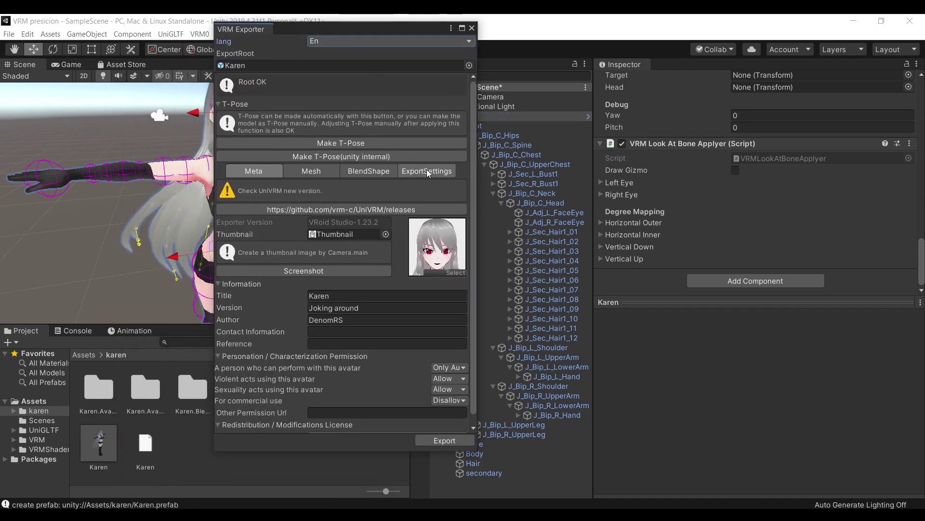
pyautogui.click(427, 172)
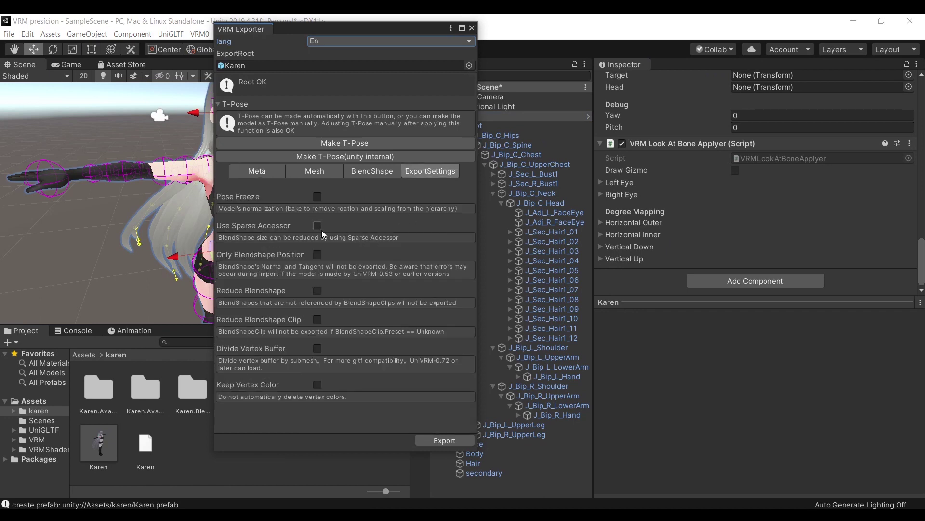
pyautogui.click(443, 441)
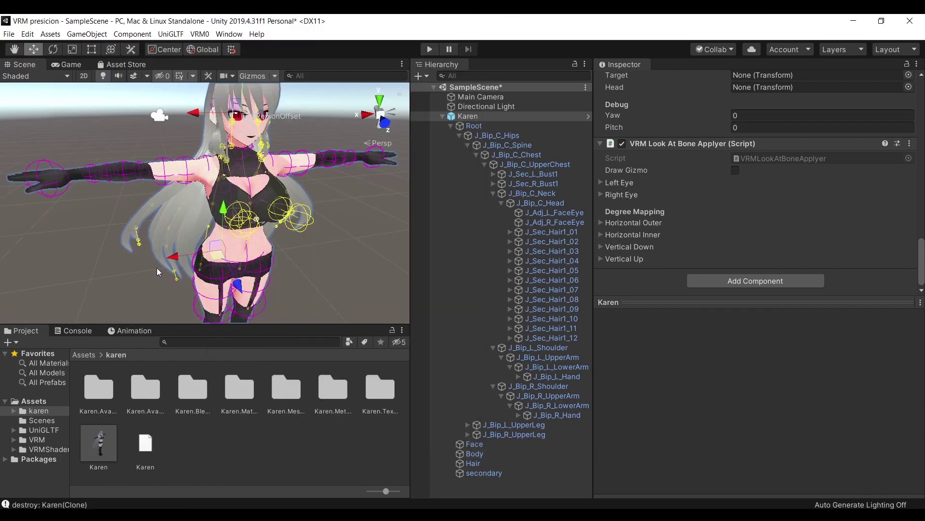